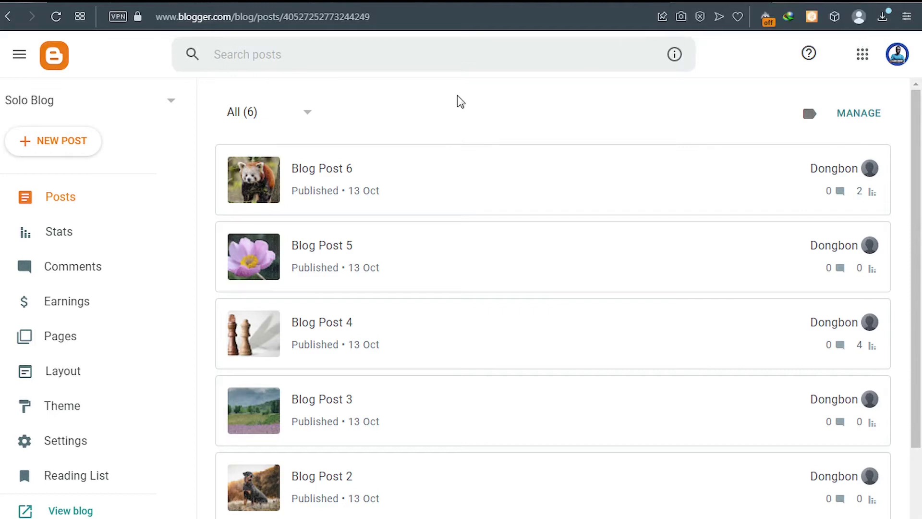
# Step: Open Custom domain under Publishing in Blogger's Settings, then bring up Freenom's My Domains list
pyautogui.click(500, 12)
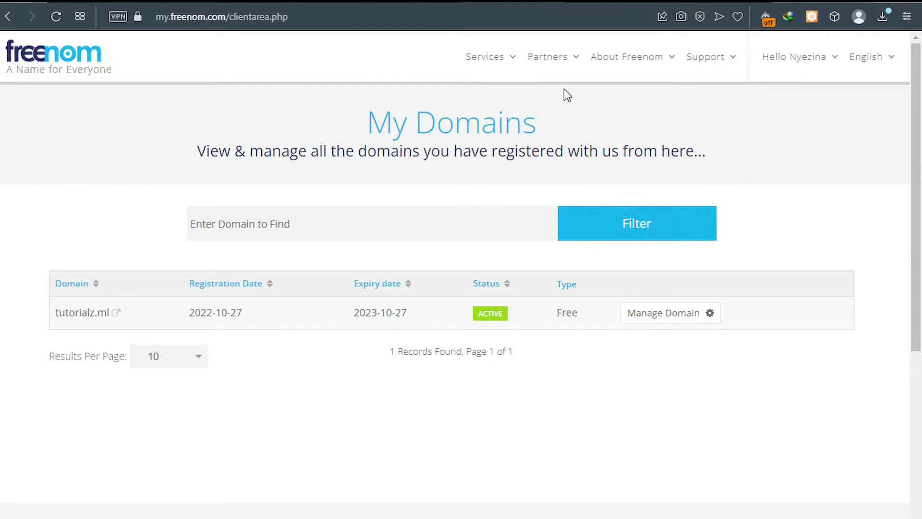
pyautogui.click(695, 3)
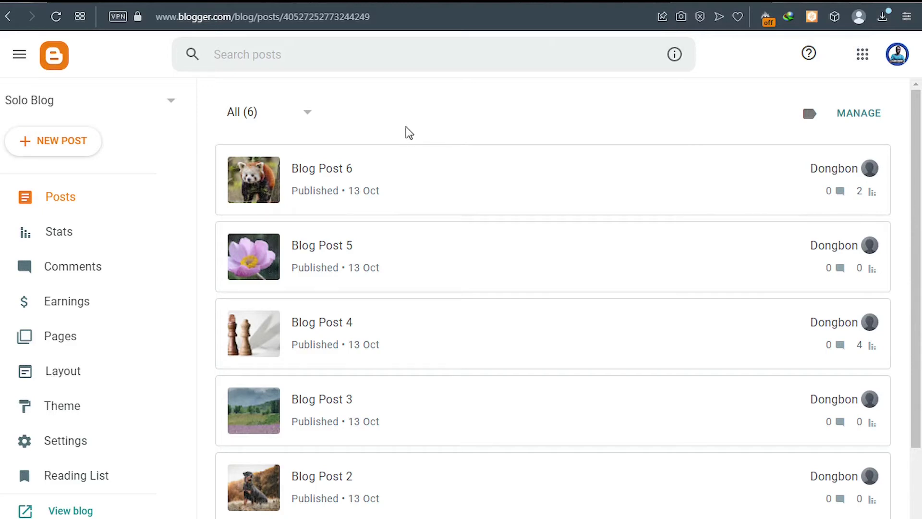
pyautogui.click(72, 445)
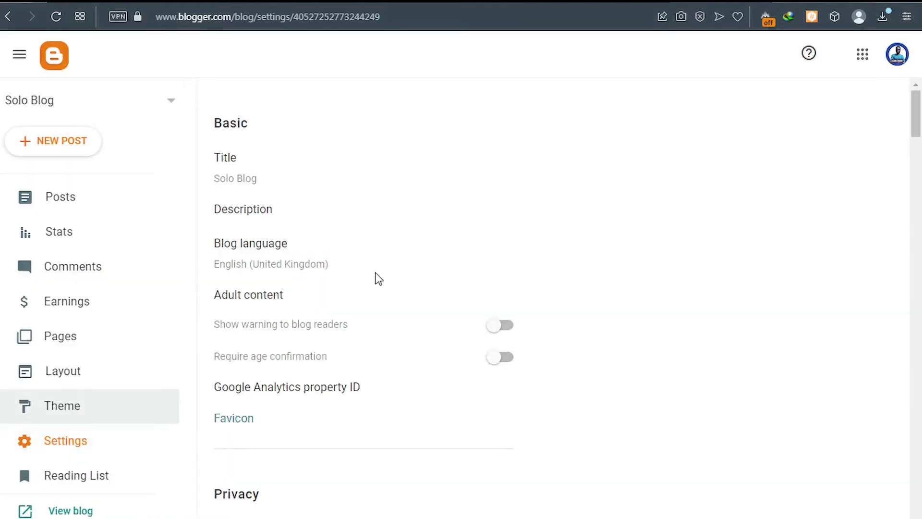
pyautogui.scroll(-7, 377, 277)
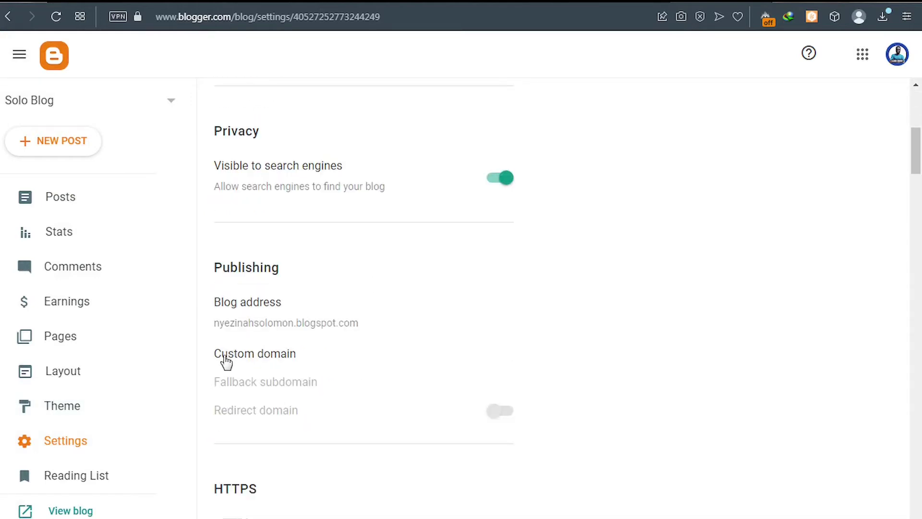
pyautogui.click(268, 358)
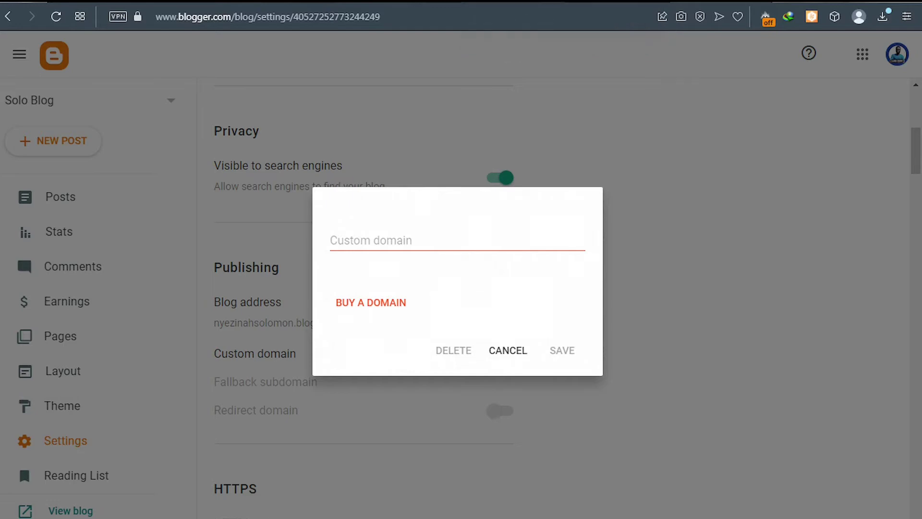
pyautogui.click(474, 5)
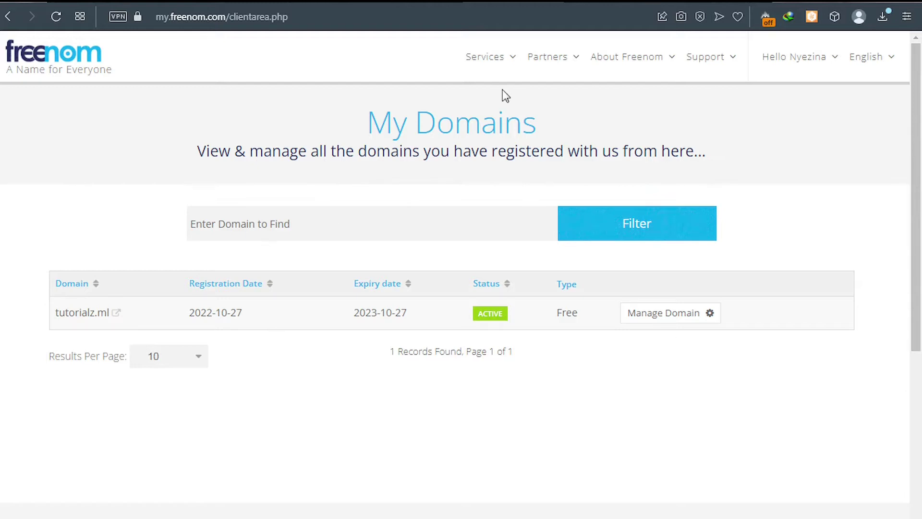
# Step: Open Manage Domain for tutorialz.ml and go to its Manage Freenom DNS page
pyautogui.click(513, 69)
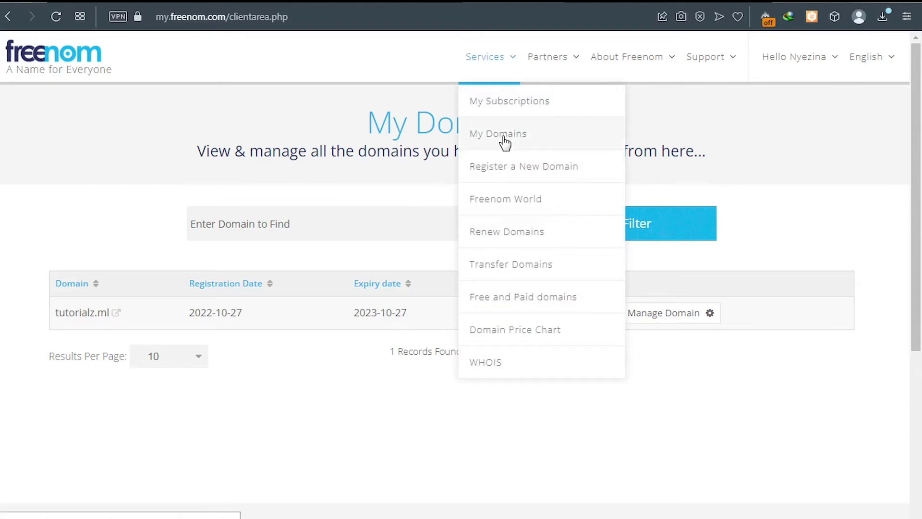
pyautogui.click(368, 192)
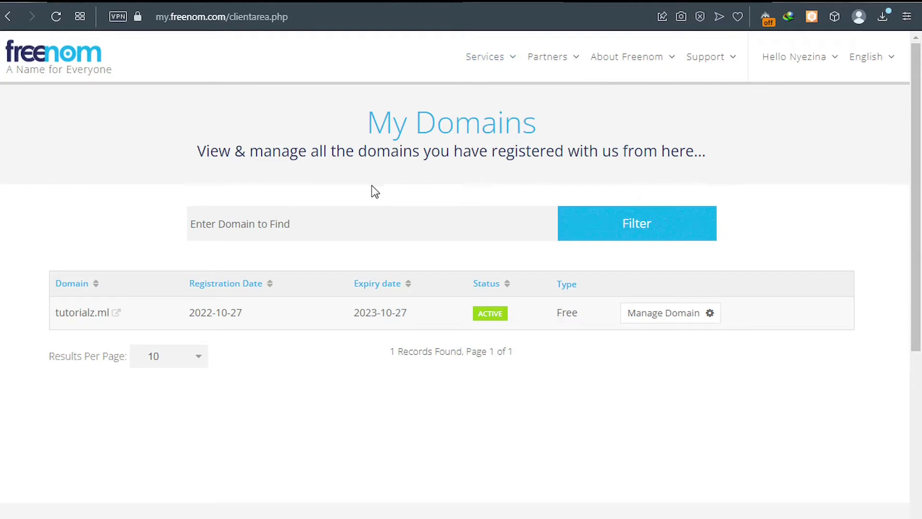
pyautogui.click(657, 319)
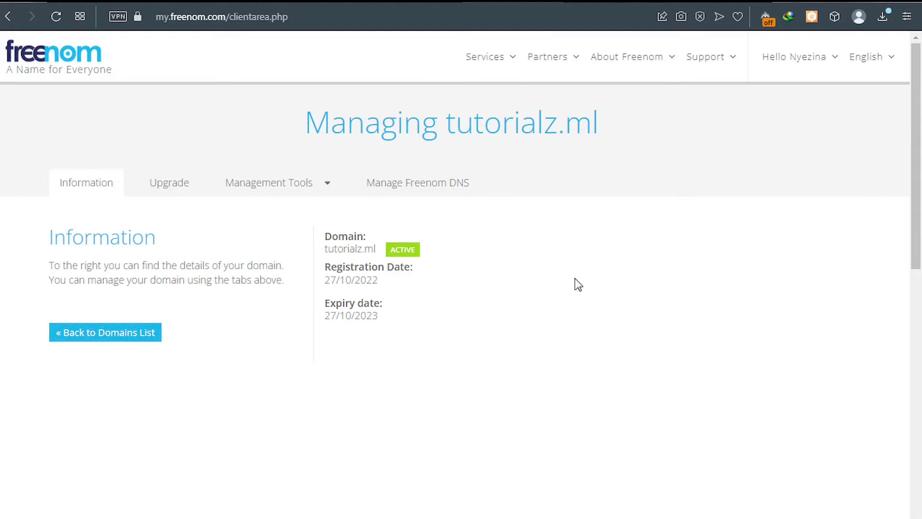
pyautogui.click(425, 189)
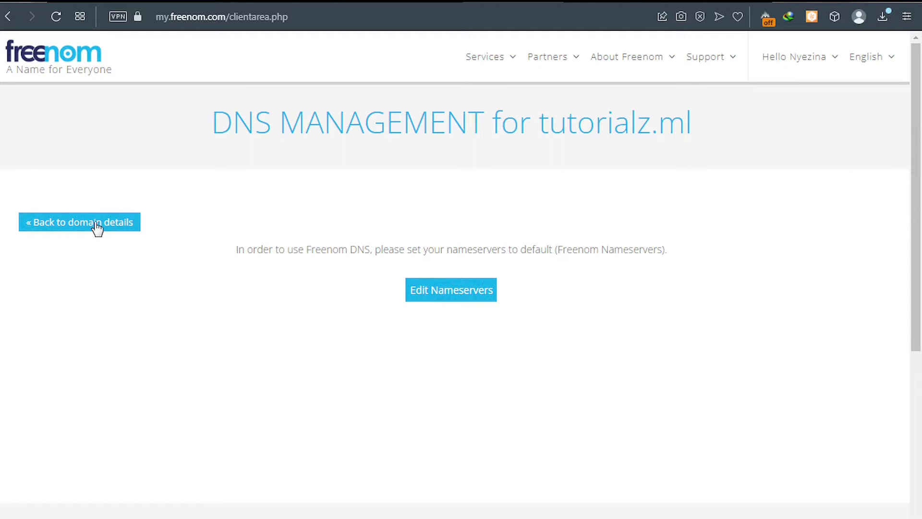
# Step: Set tutorialz.ml's nameservers to Freenom's defaults and save the change
pyautogui.click(96, 227)
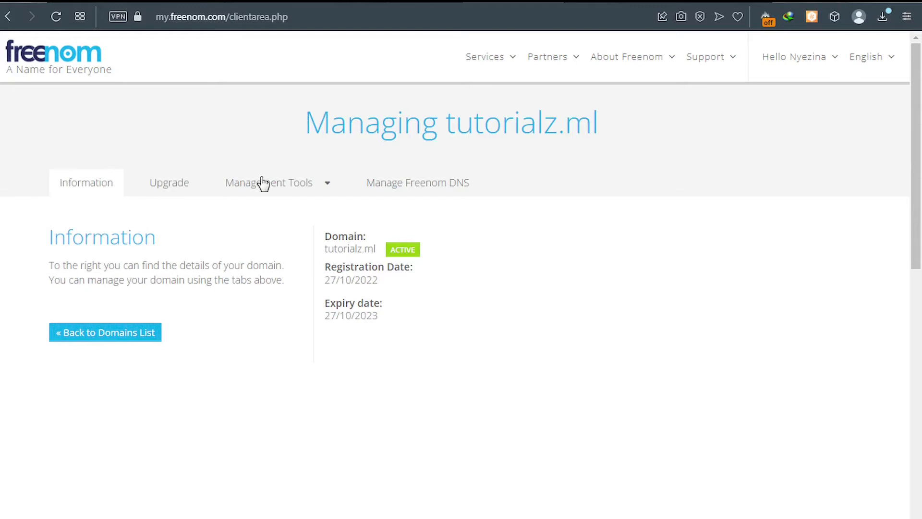
pyautogui.click(327, 192)
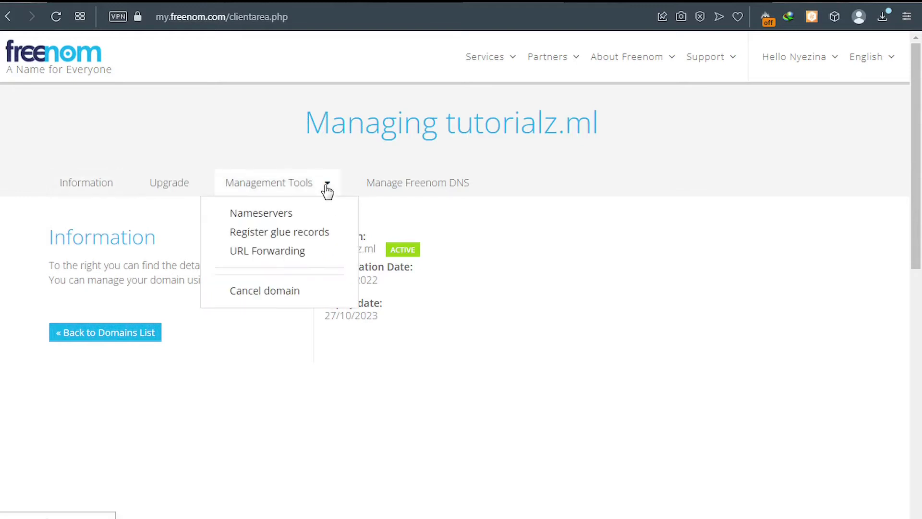
pyautogui.click(281, 214)
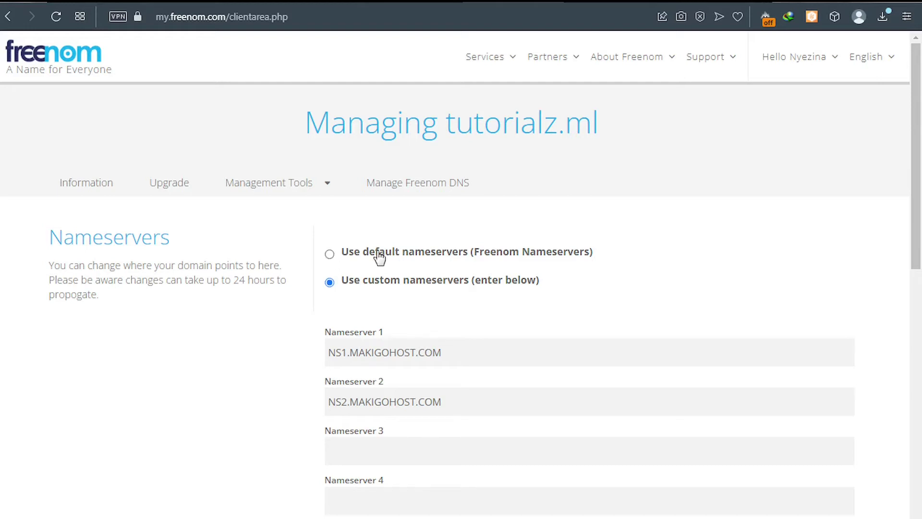
pyautogui.click(330, 254)
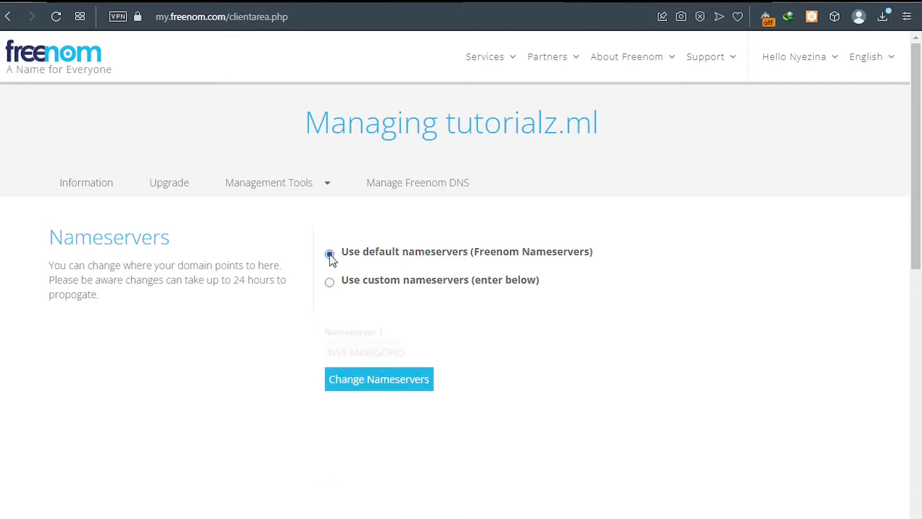
pyautogui.click(374, 342)
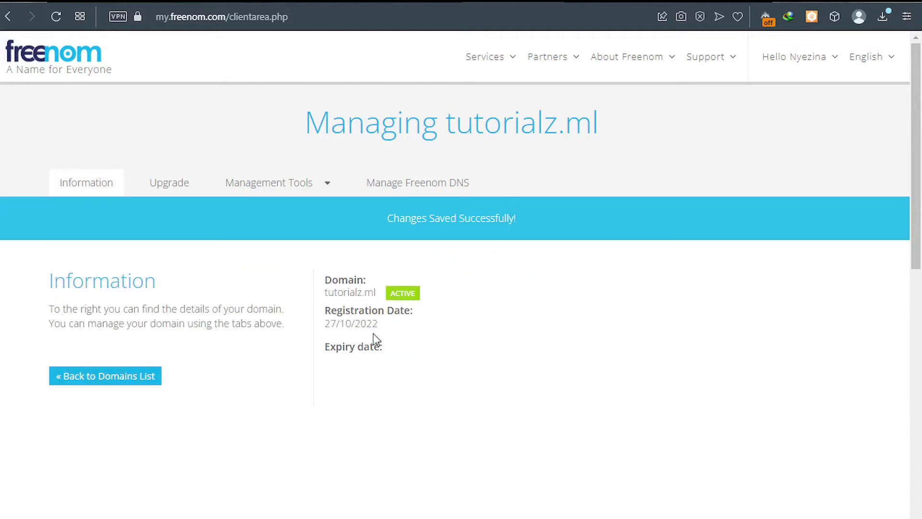
# Step: Open tutorialz.ml's empty DNS records page, copy the domain name, and return to Blogger
pyautogui.click(407, 188)
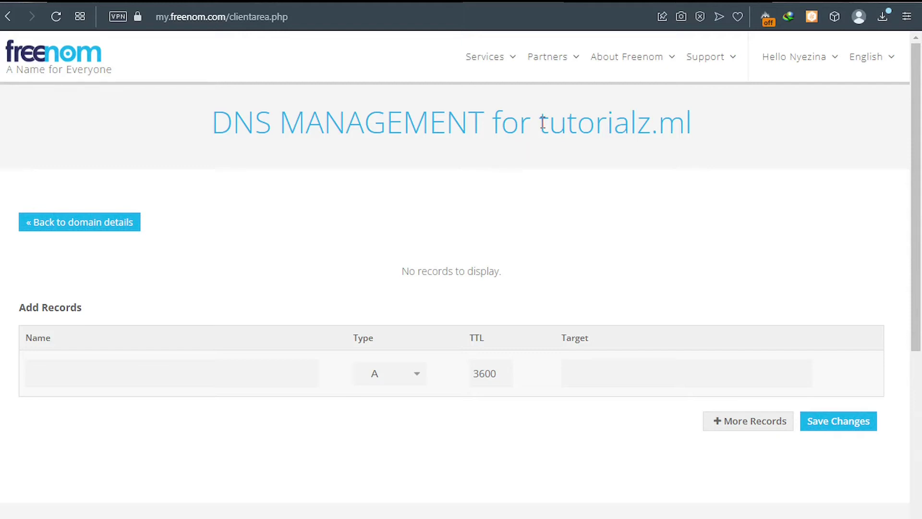
pyautogui.moveTo(542, 121); pyautogui.dragTo(695, 136)
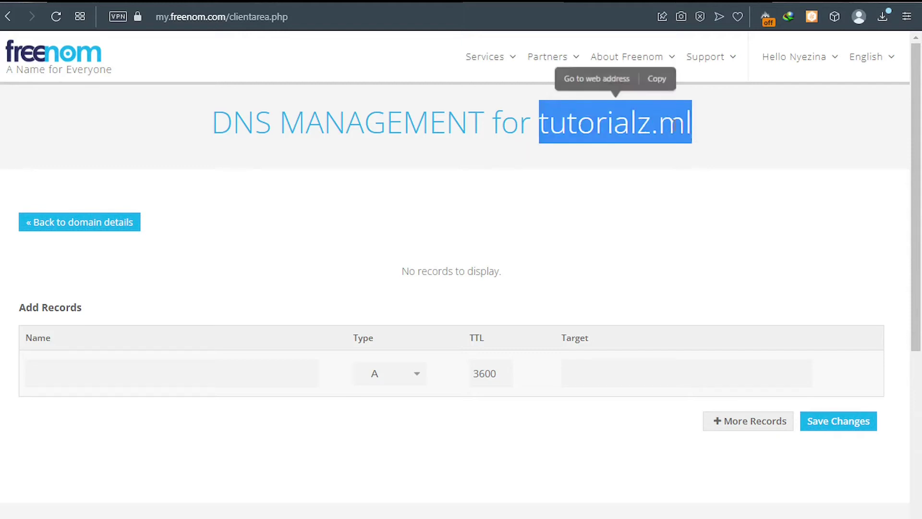
pyautogui.click(648, 89)
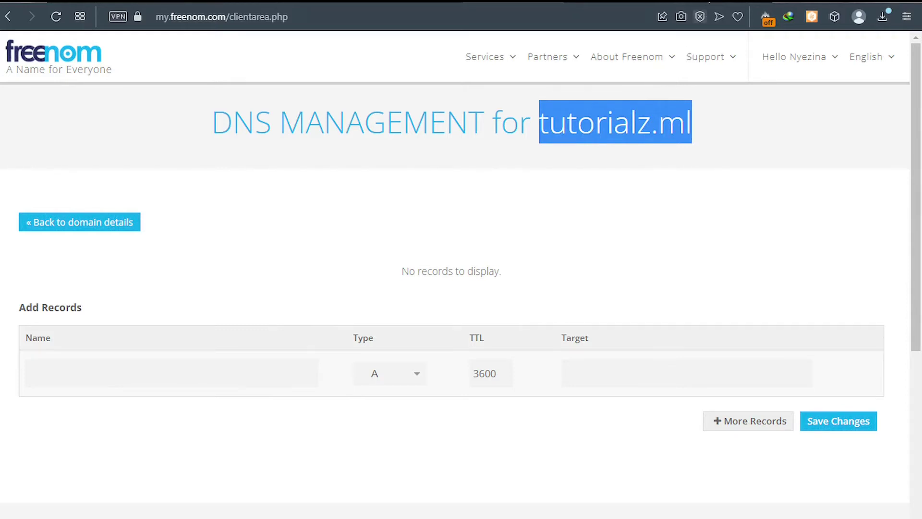
pyautogui.hotkey('ctrl', 'Tab')
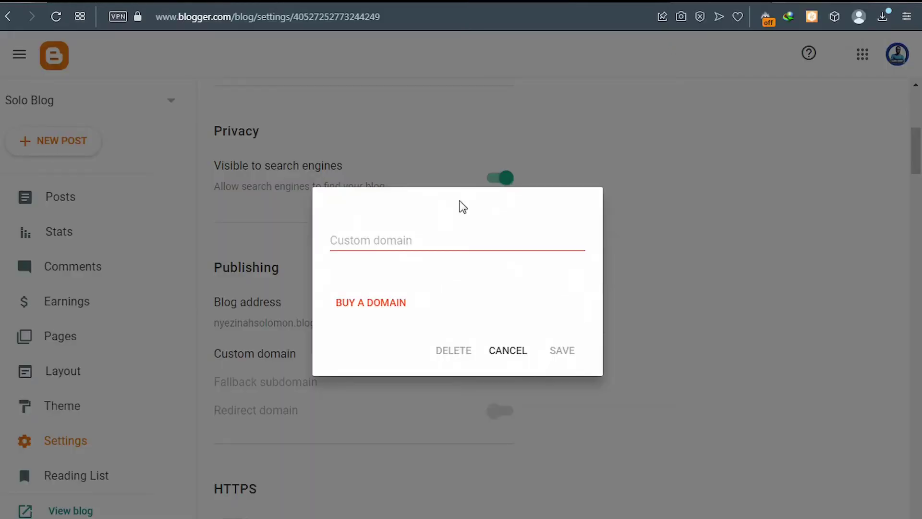
pyautogui.click(412, 239)
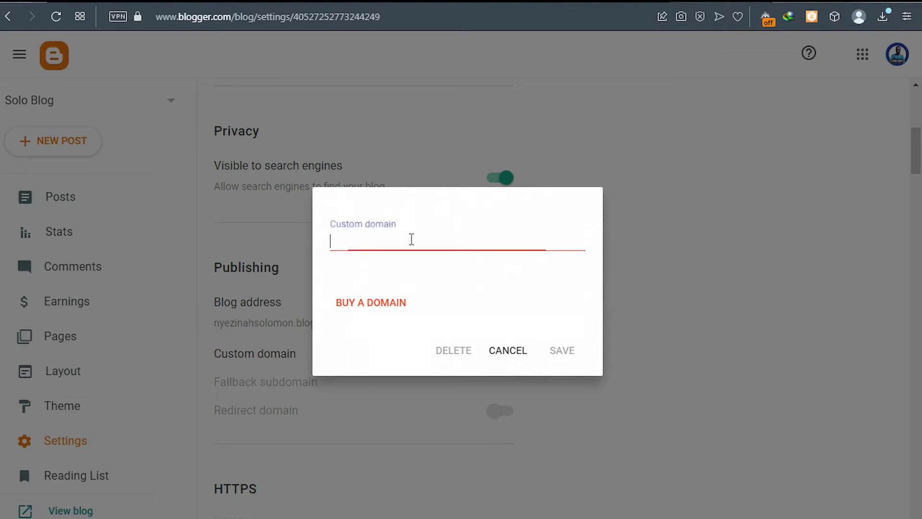
pyautogui.write('www')
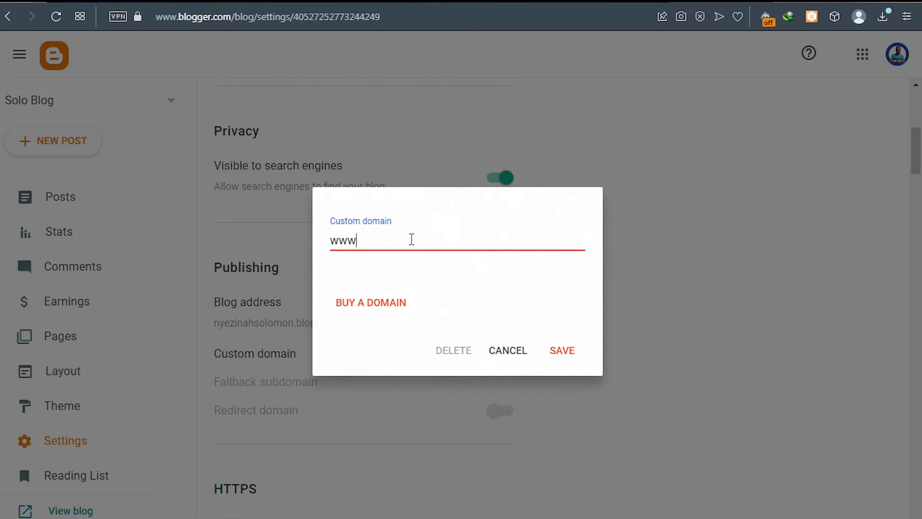
pyautogui.write('.tutorialz.ml')
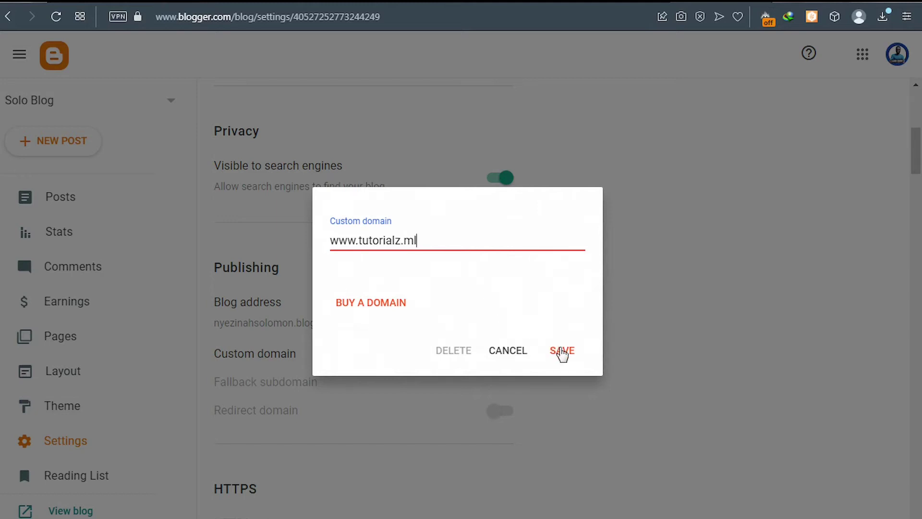
pyautogui.click(559, 350)
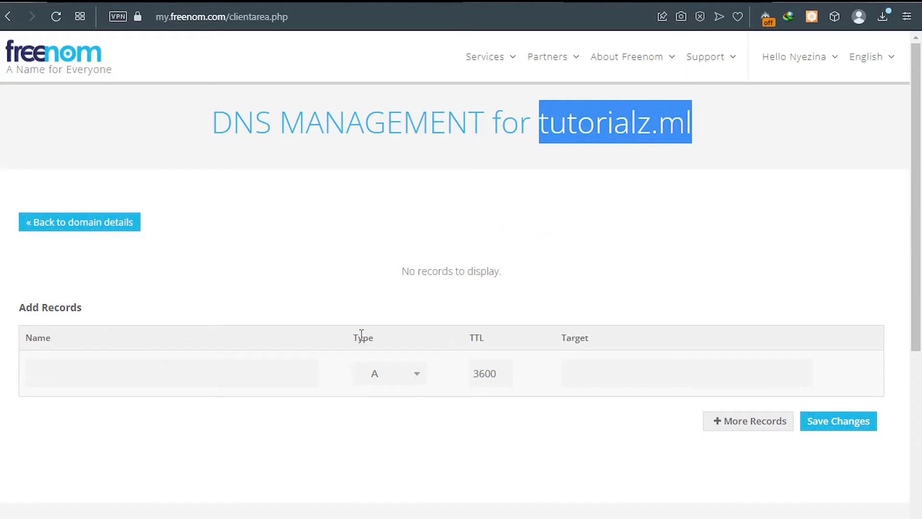
# Step: Set the new Freenom DNS record's type to CNAME, then return to Blogger's verification message
pyautogui.click(414, 377)
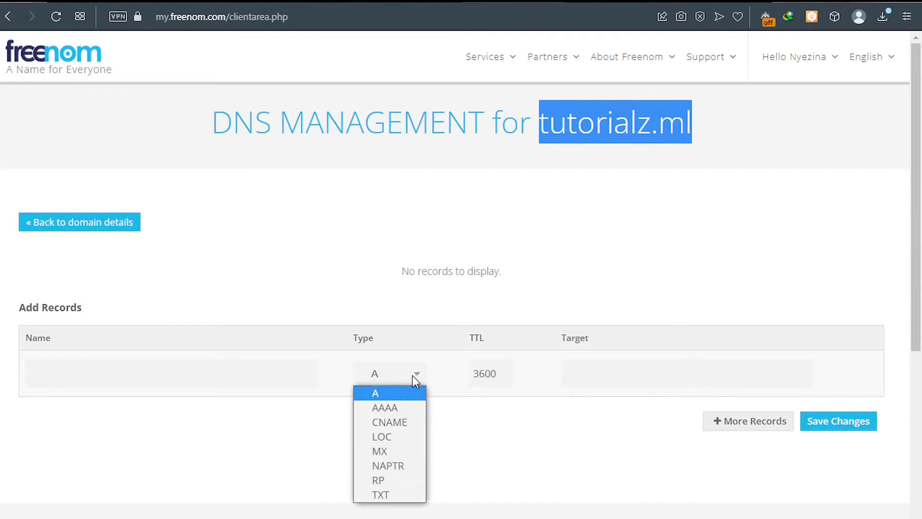
pyautogui.click(393, 421)
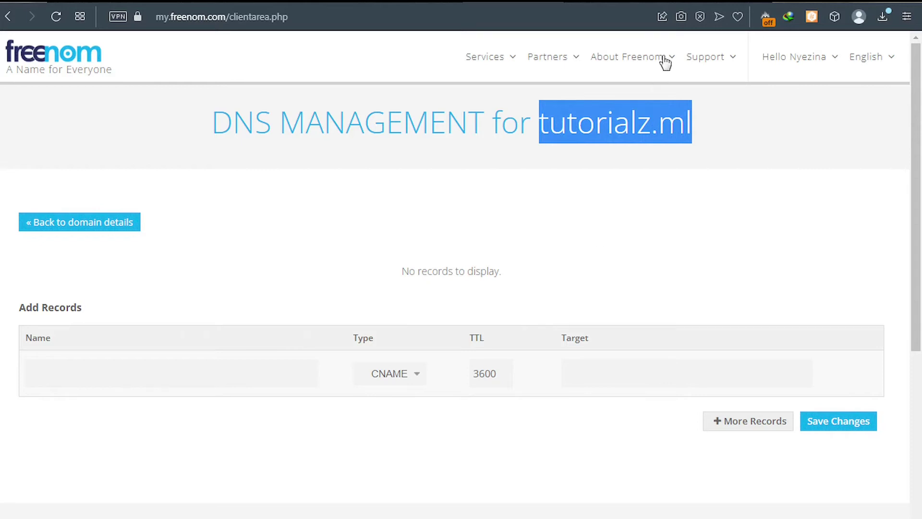
pyautogui.click(692, 2)
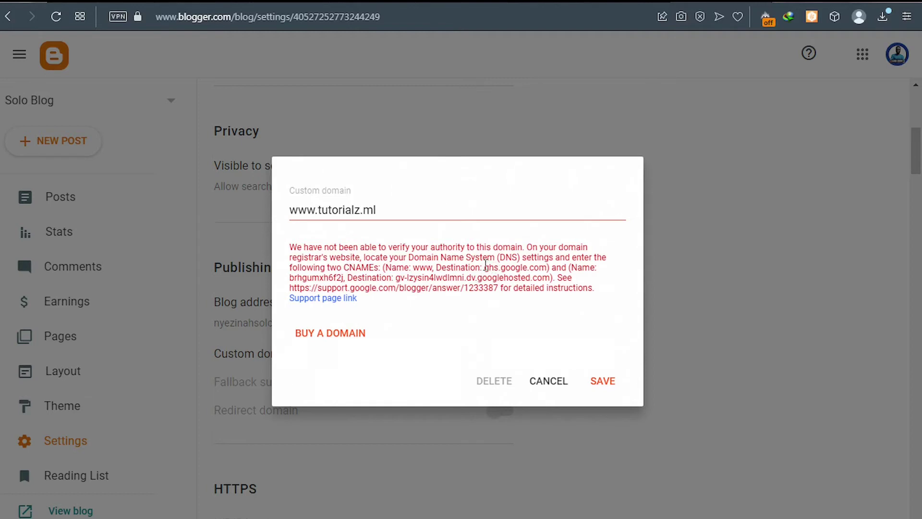
# Step: Zoom in on Blogger's verification message and copy the CNAME name 'www' for Freenom
pyautogui.moveTo(485, 267); pyautogui.dragTo(546, 267)
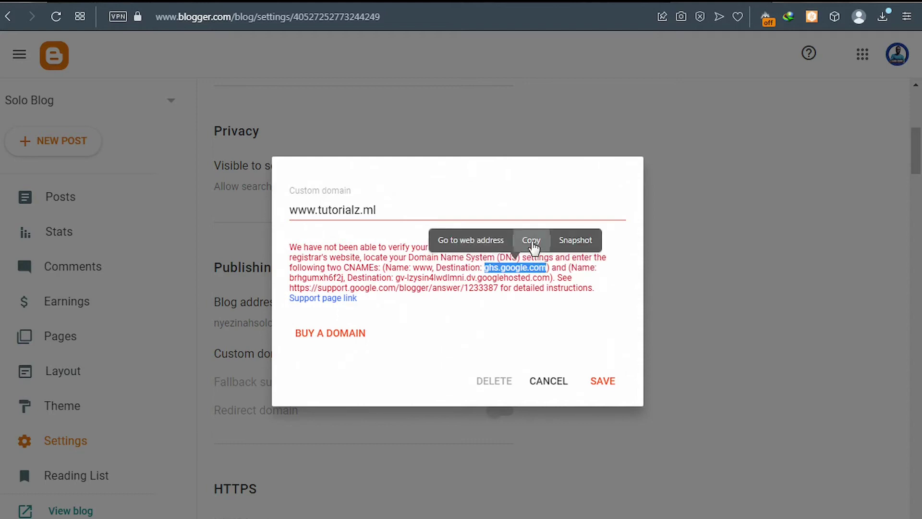
pyautogui.click(532, 241)
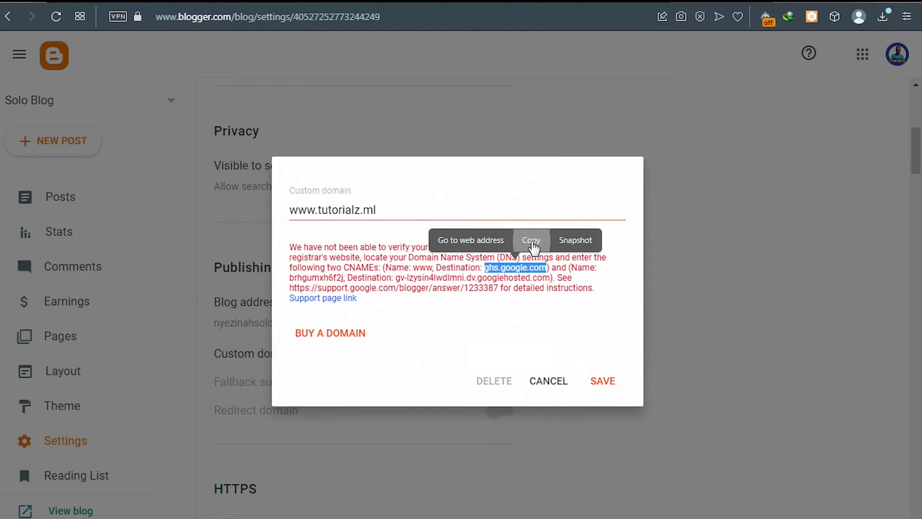
pyautogui.click(532, 241)
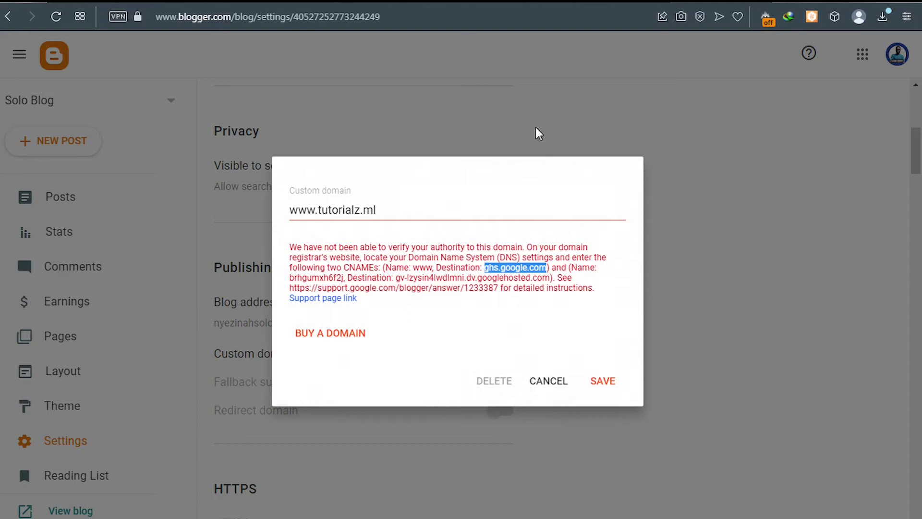
pyautogui.hotkey('ctrl', '+')
pyautogui.hotkey('ctrl', '+')
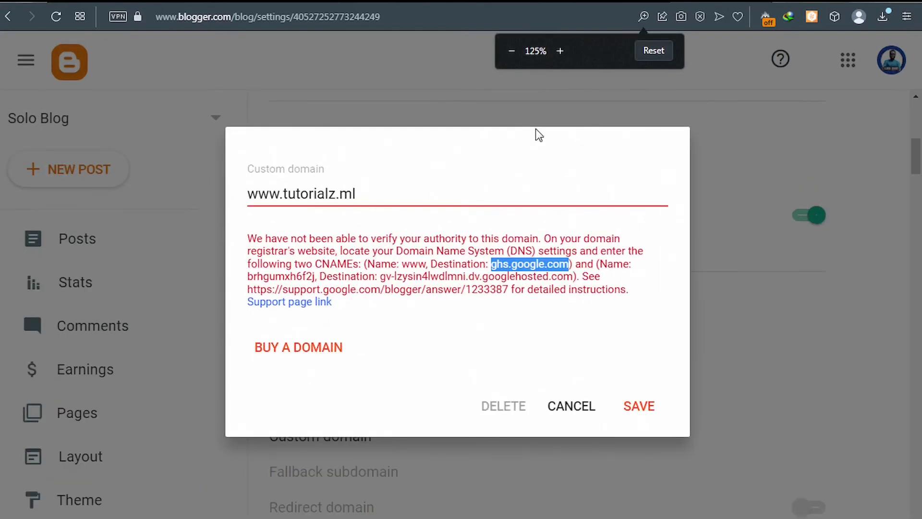
pyautogui.hotkey('ctrl', '+')
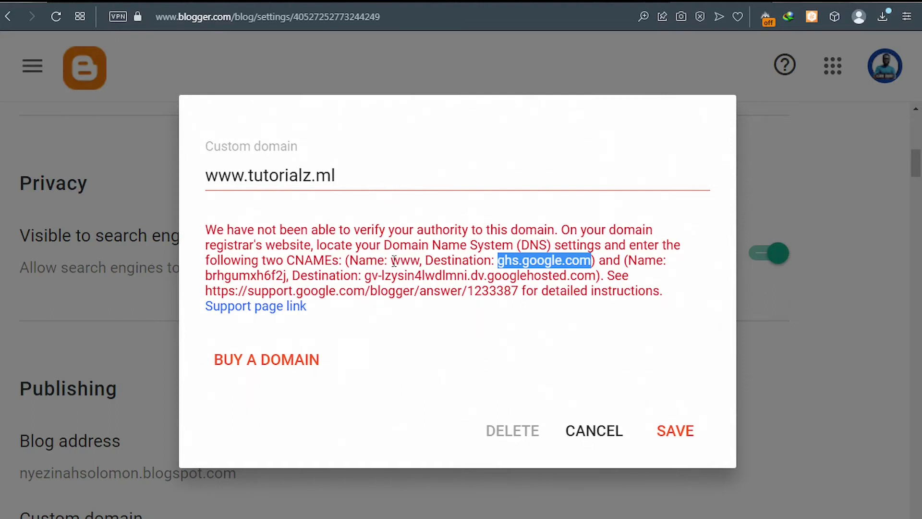
pyautogui.moveTo(393, 261); pyautogui.dragTo(421, 260)
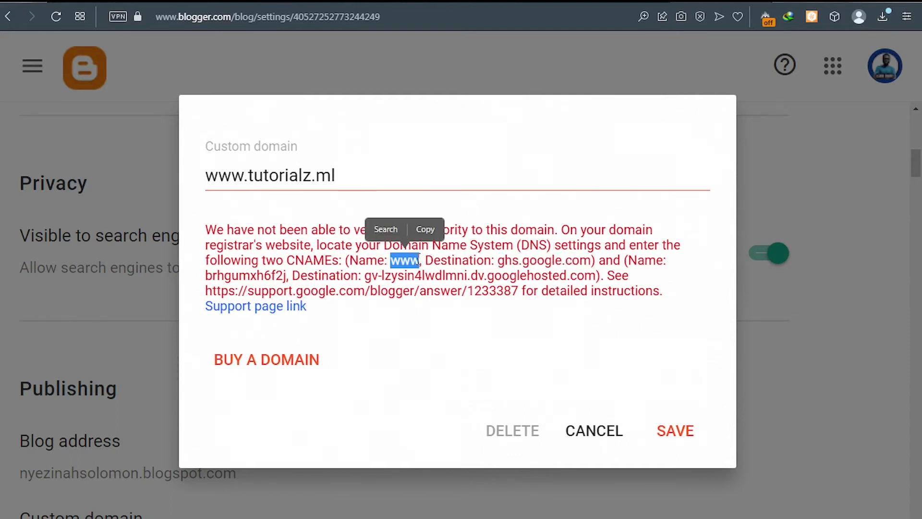
pyautogui.click(426, 229)
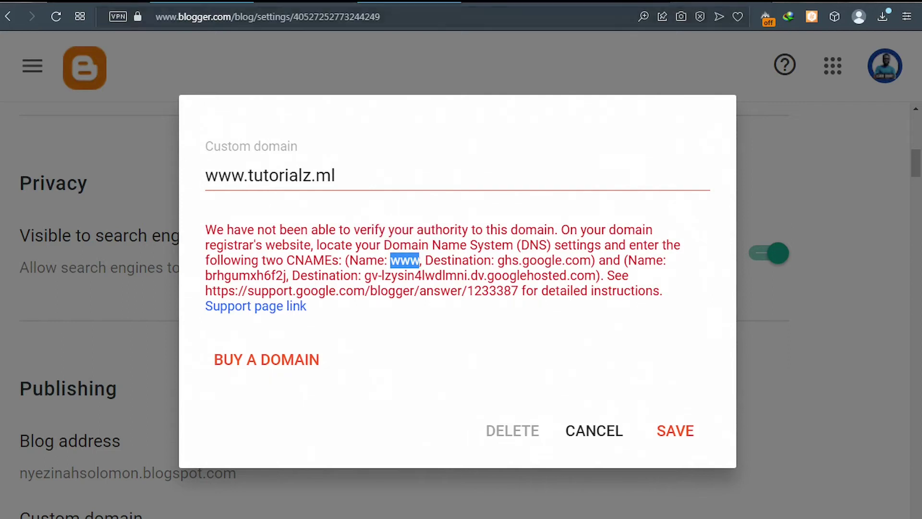
pyautogui.click(501, 2)
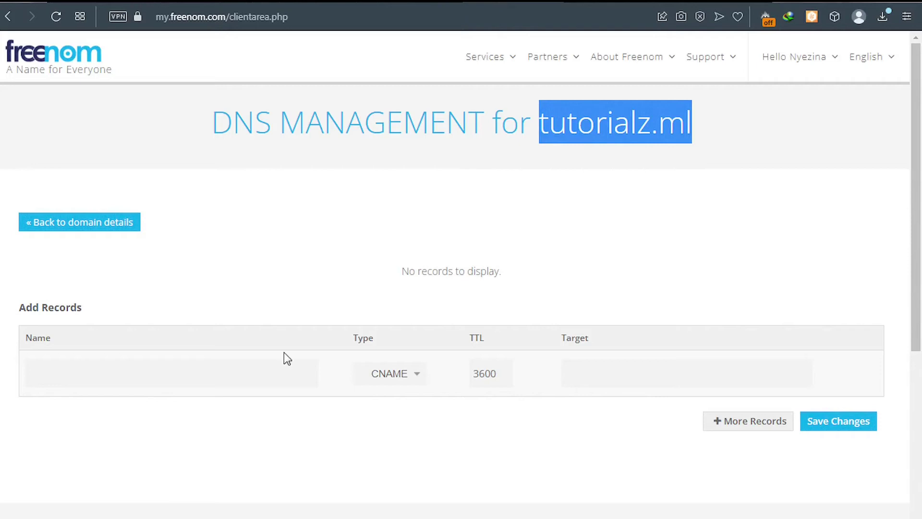
# Step: Fill Freenom's first record with name www and target ghs.google.com, then add another record row
pyautogui.click(222, 372)
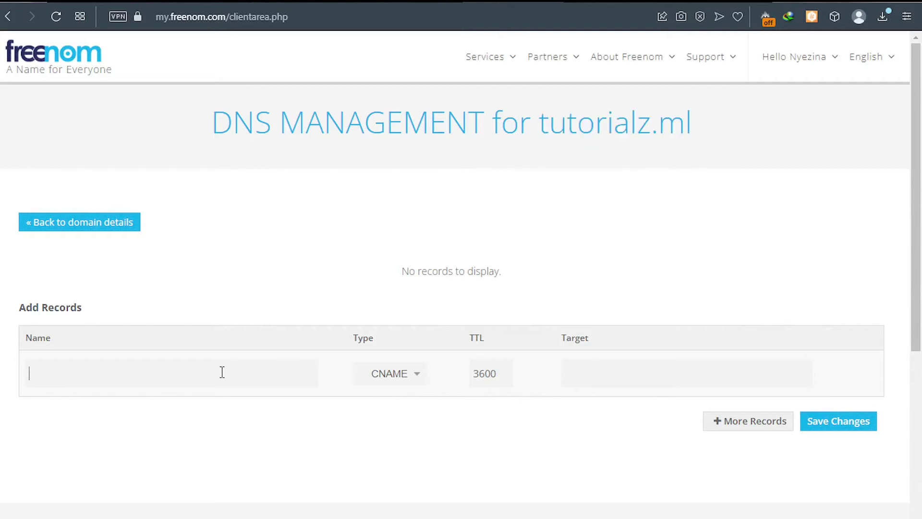
pyautogui.write('www')
pyautogui.click(714, 2)
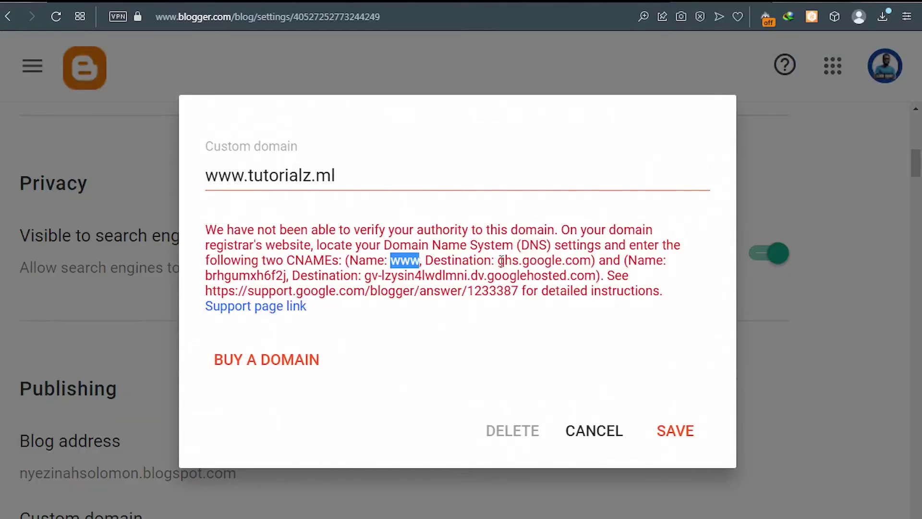
pyautogui.click(517, 263)
pyautogui.moveTo(517, 264); pyautogui.dragTo(593, 261)
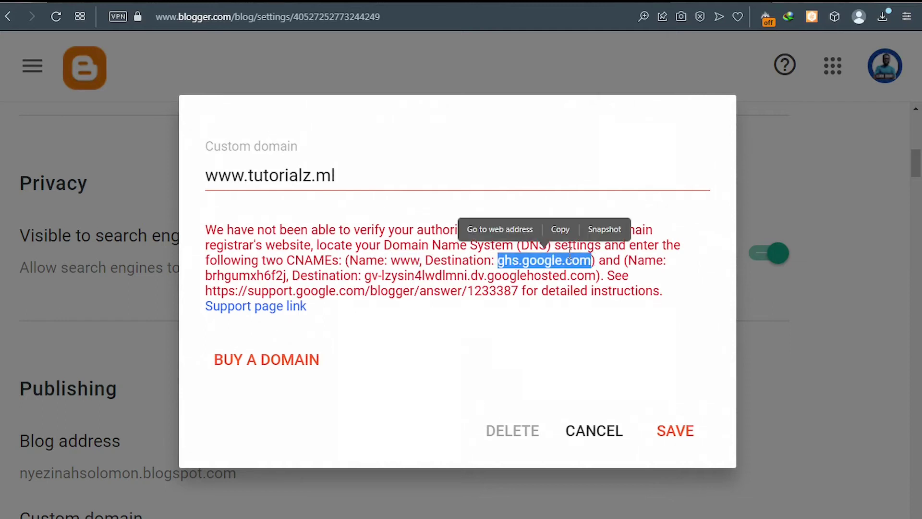
pyautogui.click(558, 230)
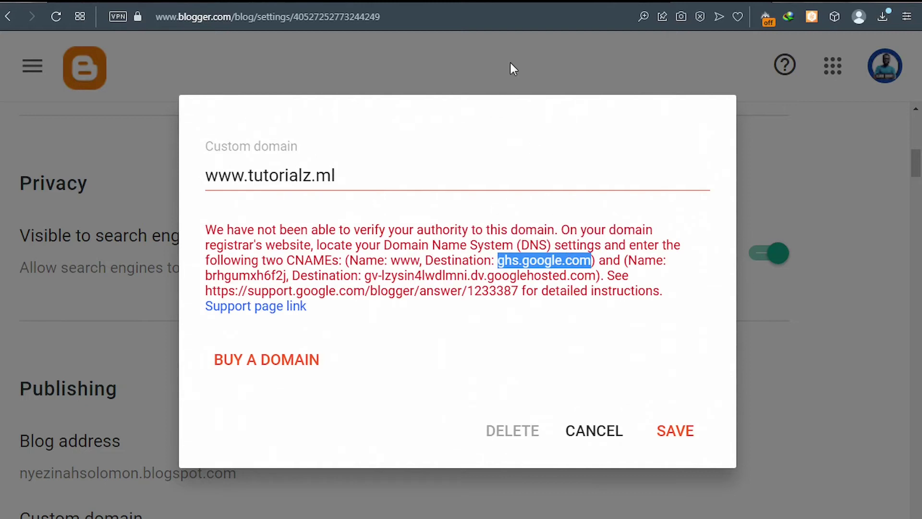
pyautogui.click(514, 4)
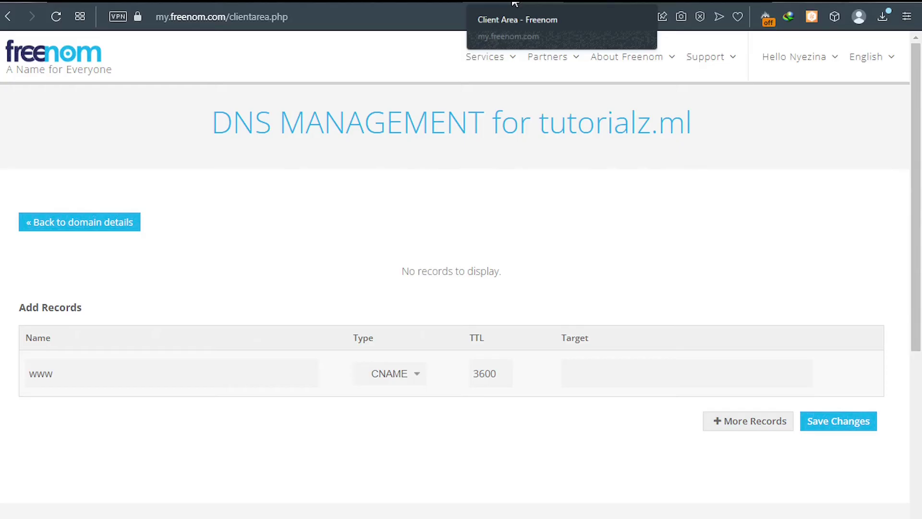
pyautogui.click(590, 376)
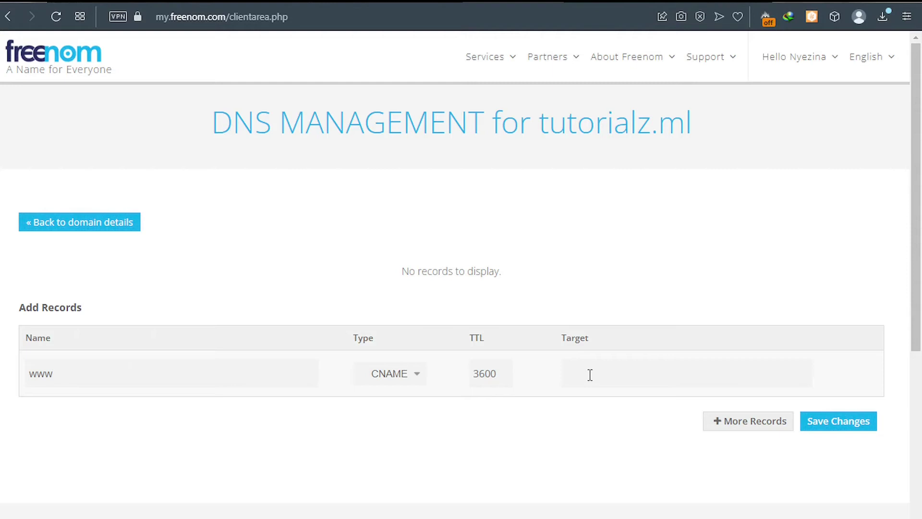
pyautogui.hotkey('ctrl', 'v')
pyautogui.click(733, 427)
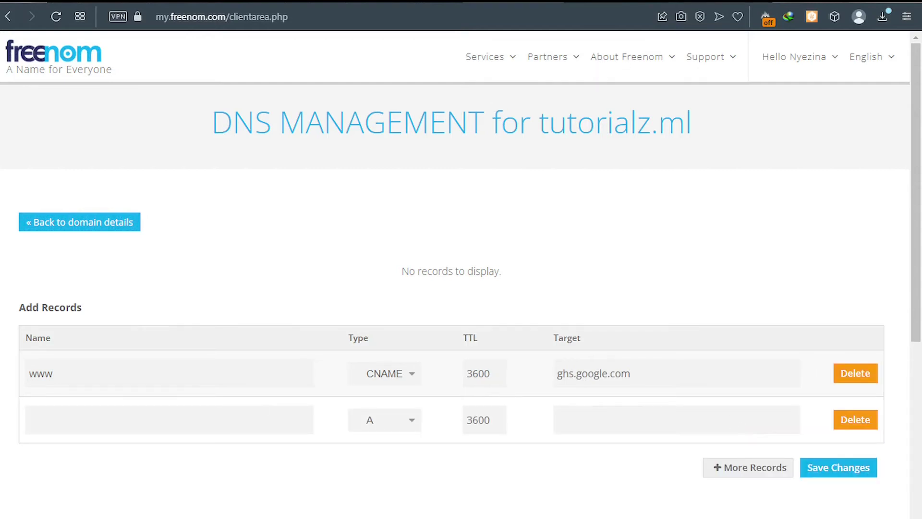
pyautogui.hotkey('ctrl', 'Tab')
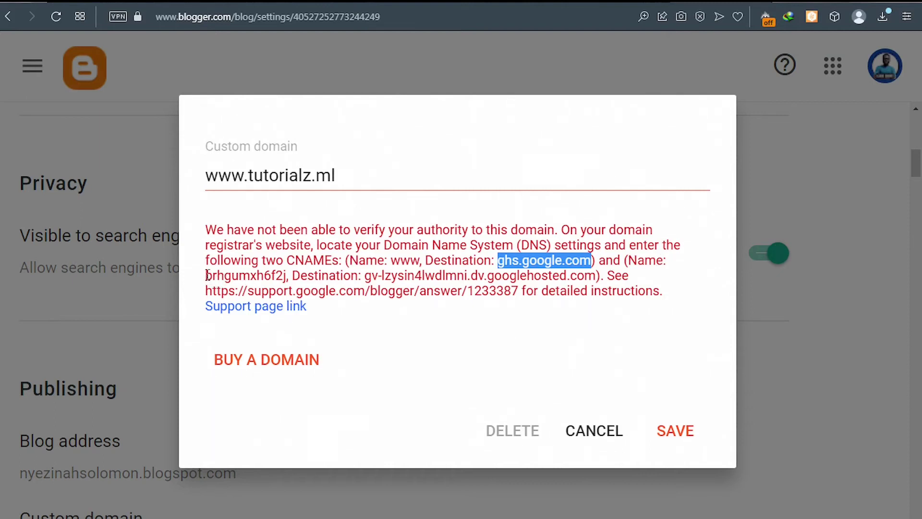
# Step: Copy the second CNAME's verification host name from Blogger's error message
pyautogui.click(235, 273)
pyautogui.moveTo(206, 274); pyautogui.dragTo(287, 276)
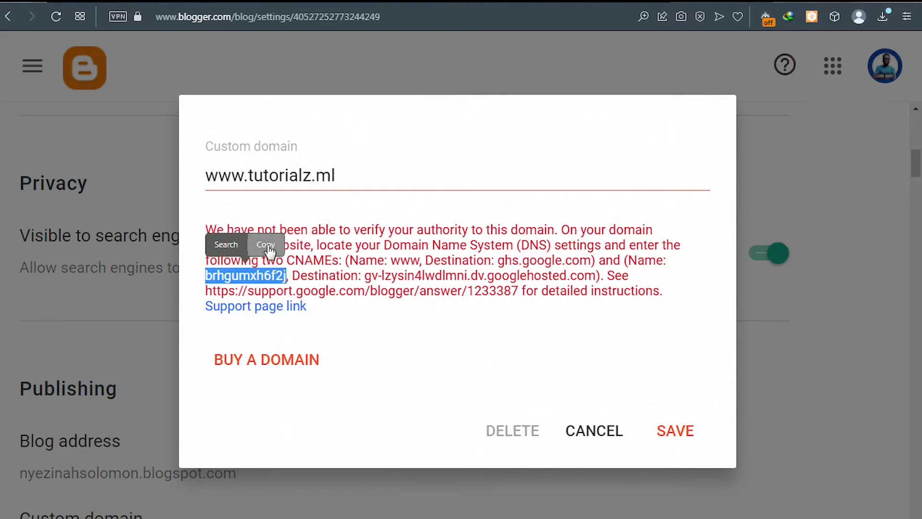
pyautogui.click(268, 245)
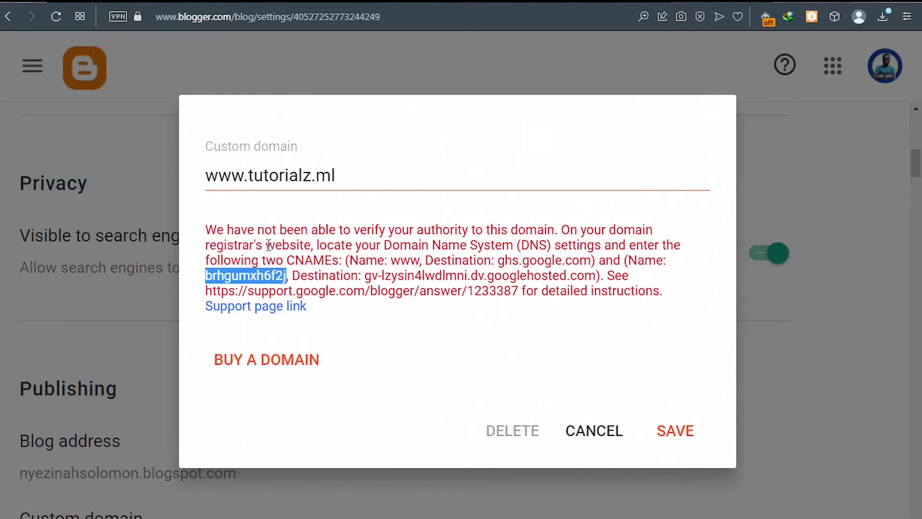
# Step: Paste the verification host name into Freenom's second record Name field and set its type to CNAME
pyautogui.click(509, 2)
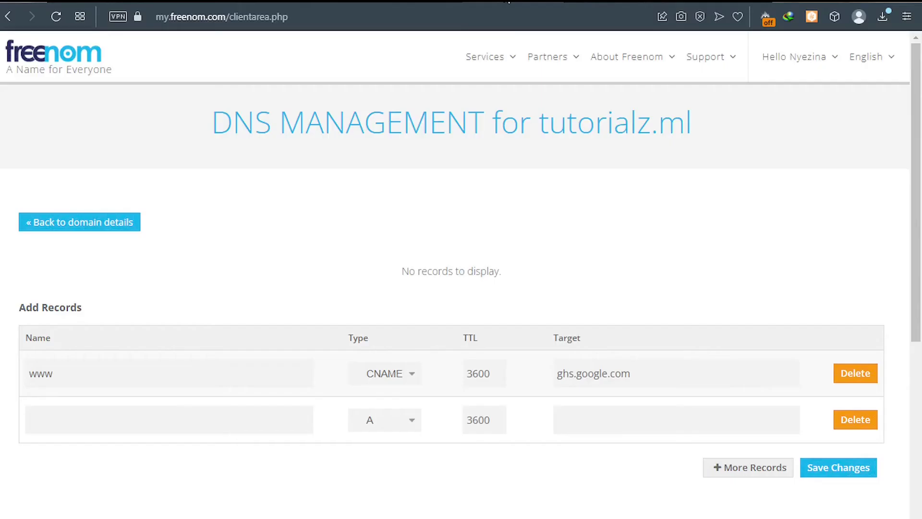
pyautogui.click(169, 420)
pyautogui.hotkey('ctrl', 'v')
pyautogui.click(412, 420)
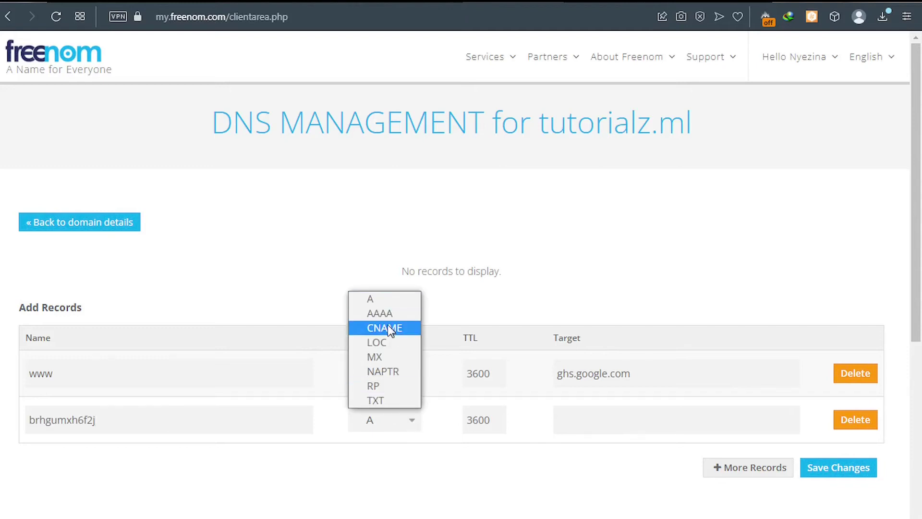
pyautogui.click(387, 328)
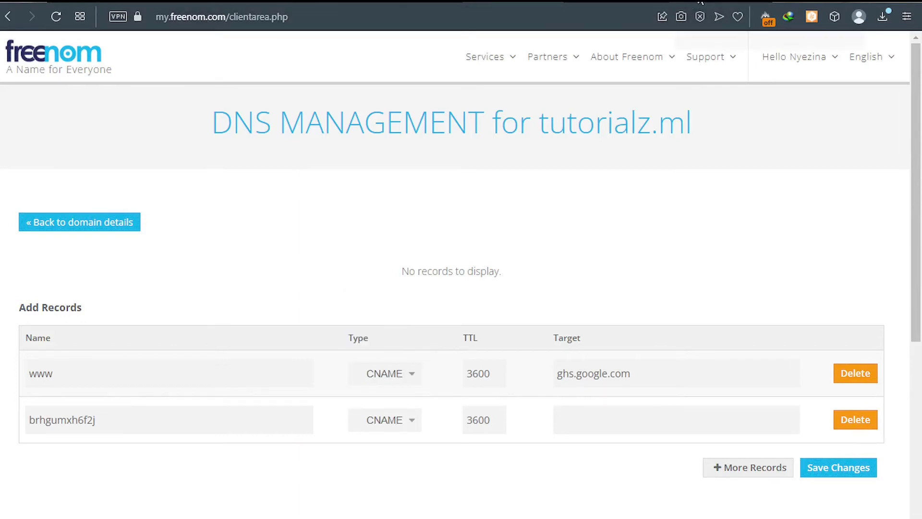
# Step: Copy the second CNAME destination gv-lzysin4lwdlmni.dv.googlehosted.com from Blogger's custom domain message
pyautogui.click(700, 3)
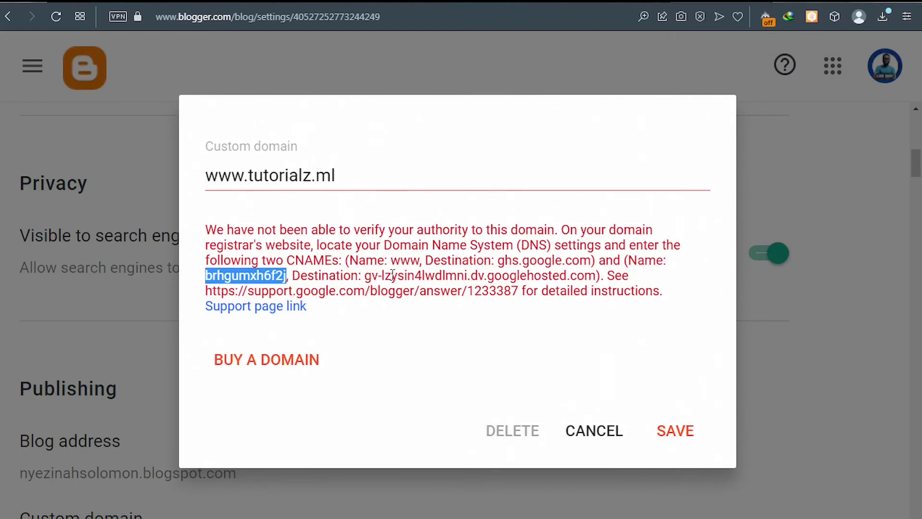
pyautogui.moveTo(363, 275); pyautogui.dragTo(594, 281)
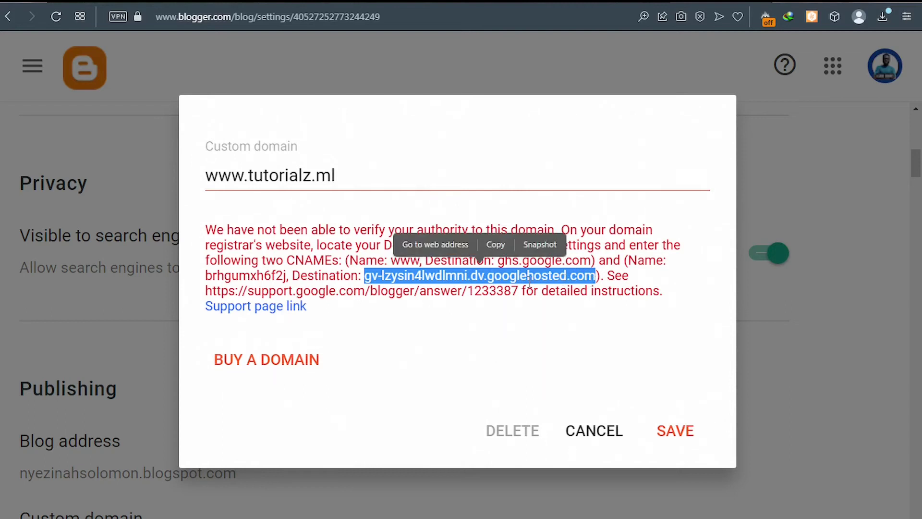
pyautogui.click(495, 245)
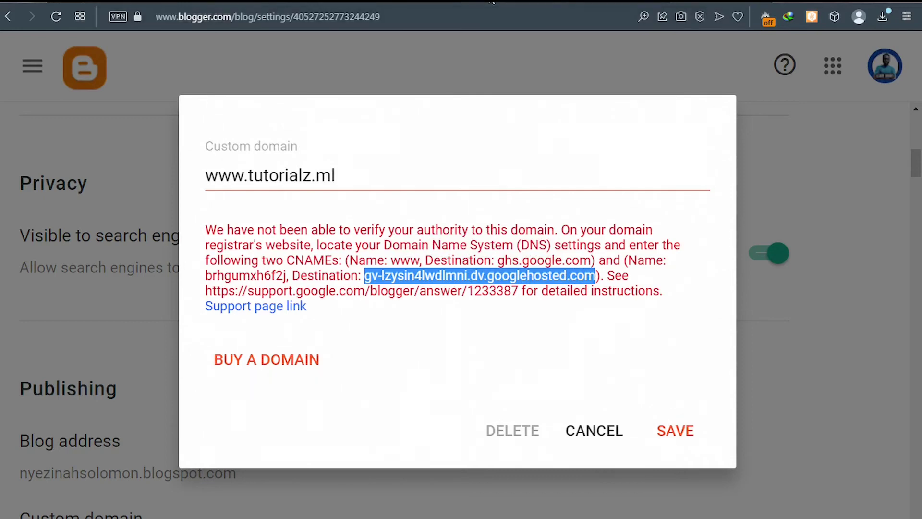
pyautogui.click(491, 2)
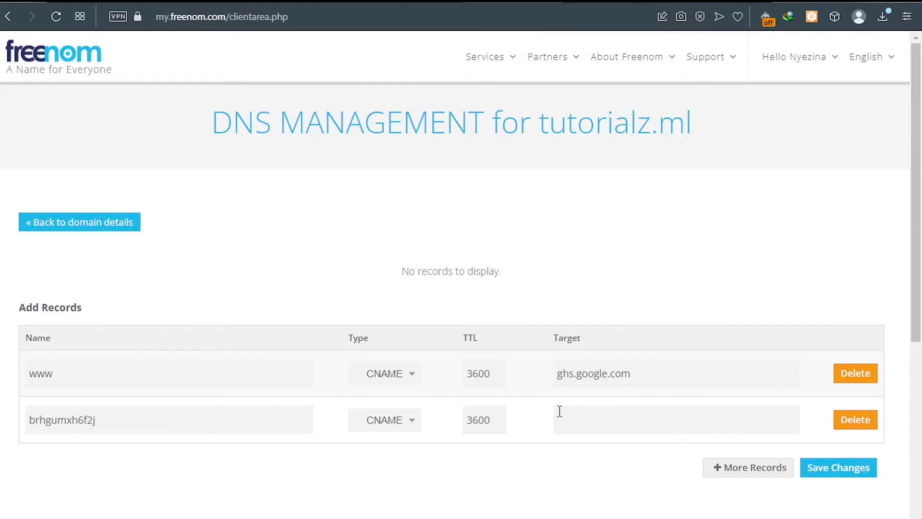
# Step: Paste gv-lzysin4lwdlmni.dv.googlehosted.com as the second CNAME target and save both CNAME records
pyautogui.click(583, 421)
pyautogui.hotkey('ctrl', 'v')
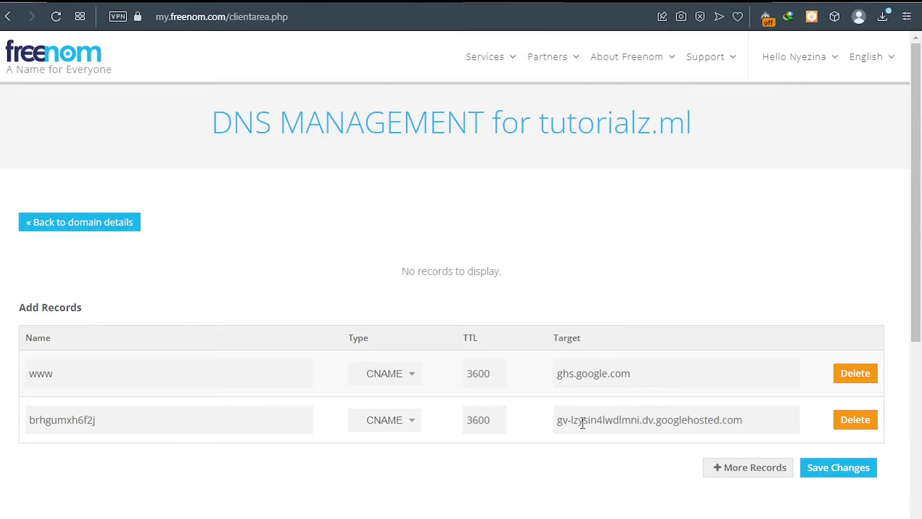
pyautogui.click(830, 473)
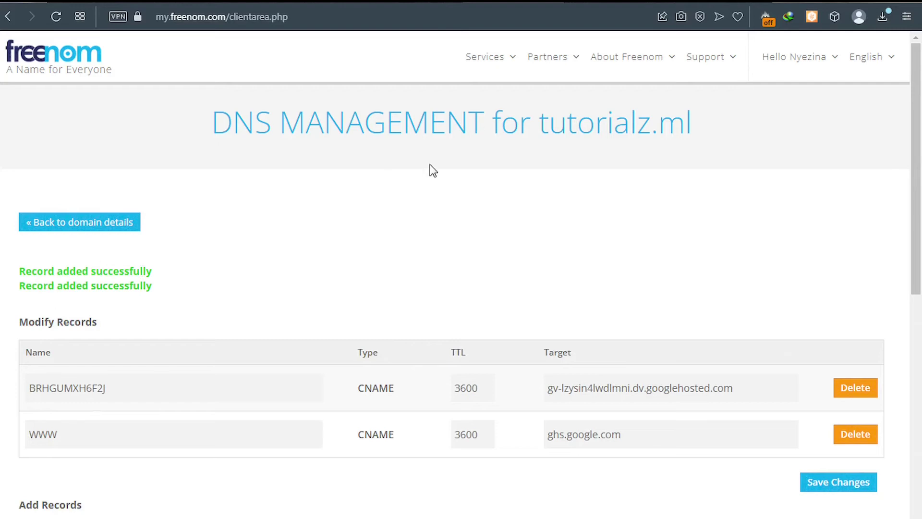
pyautogui.click(692, 3)
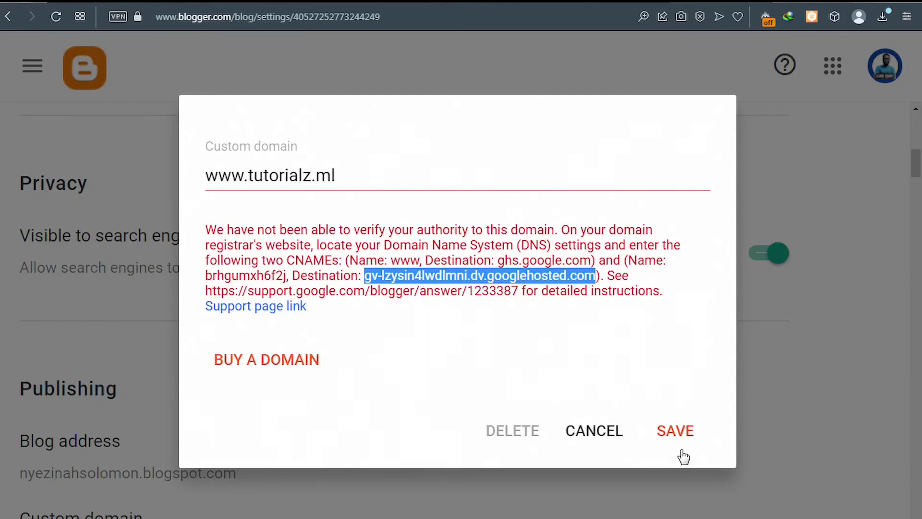
pyautogui.click(683, 438)
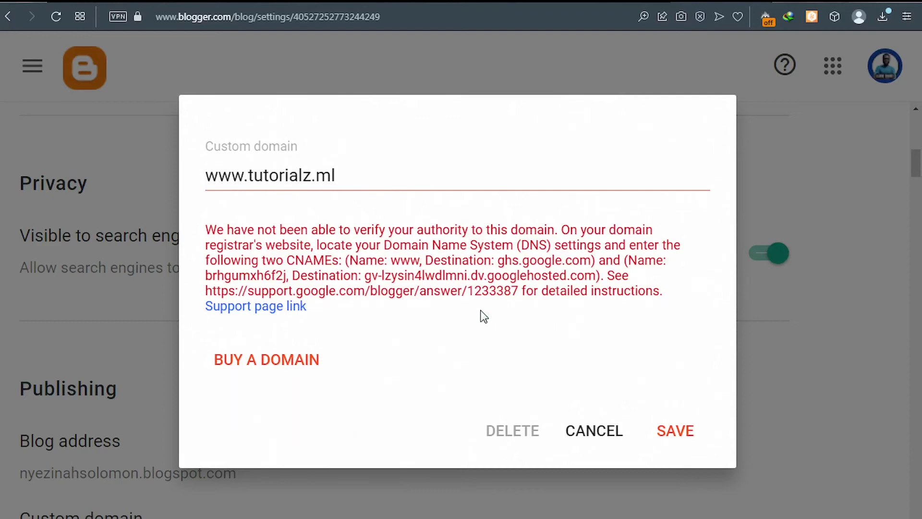
pyautogui.click(678, 434)
pyautogui.moveTo(517, 291); pyautogui.dragTo(201, 293)
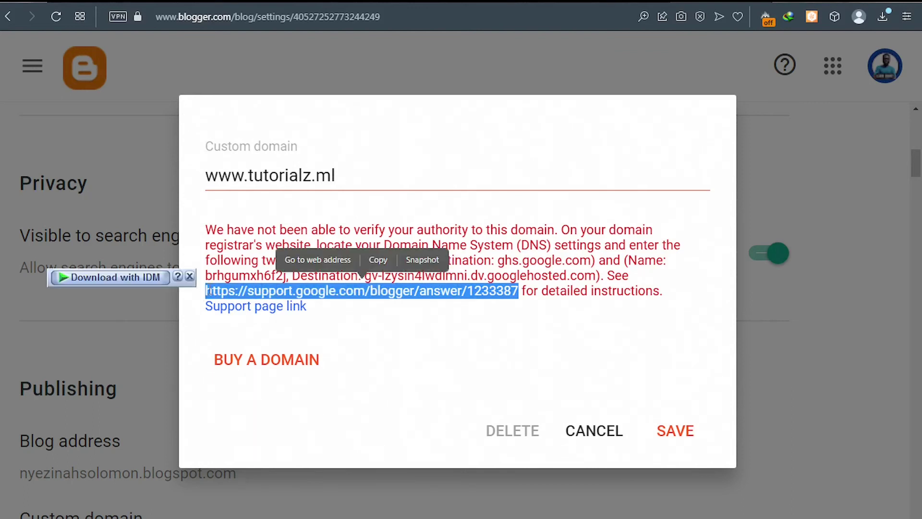
# Step: Copy the support article address and scroll the help article to Step 3's four Google IPs
pyautogui.click(378, 261)
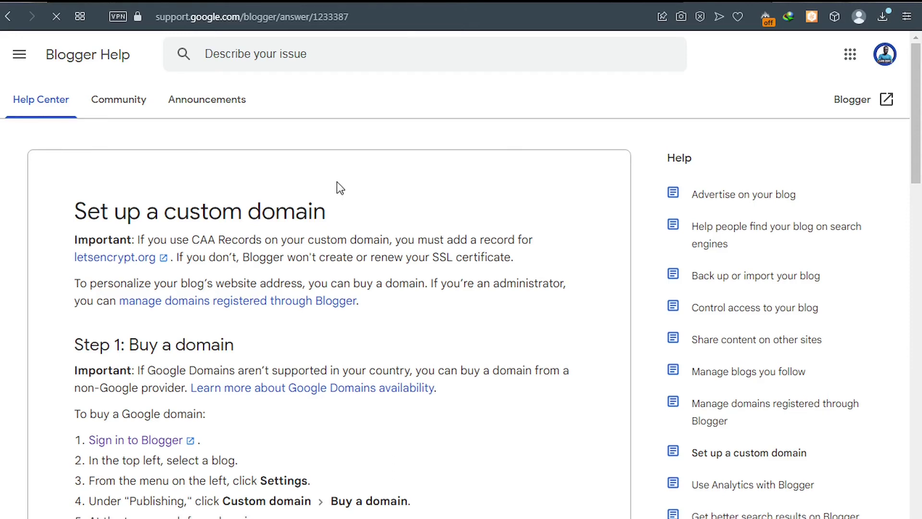
pyautogui.scroll(-3, 337, 178)
pyautogui.scroll(-10, 337, 183)
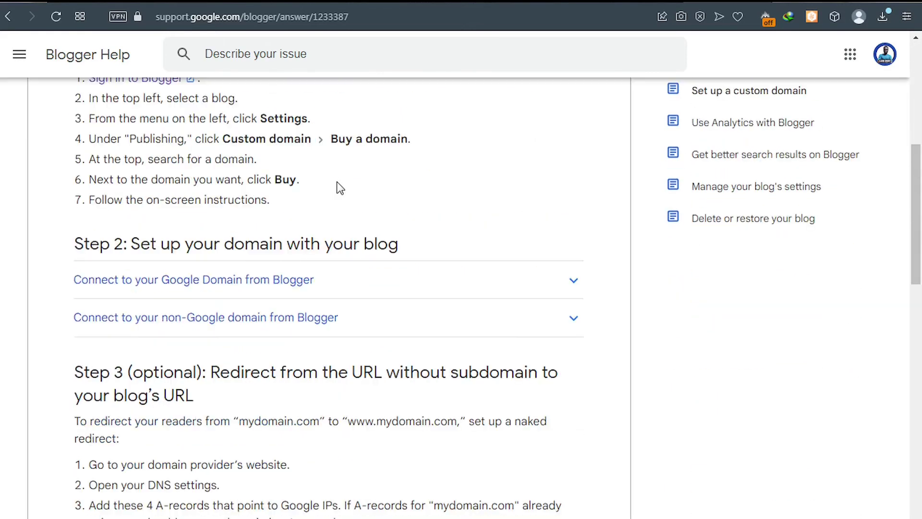
pyautogui.scroll(-2, 337, 184)
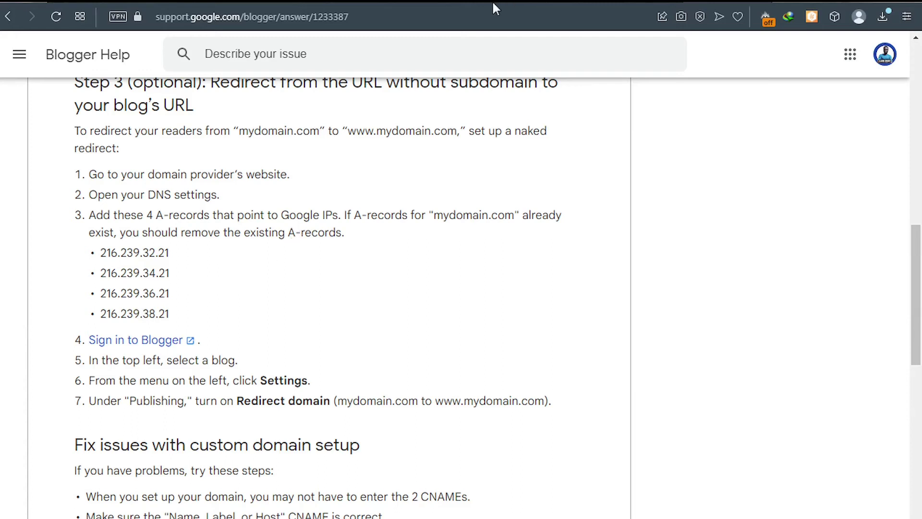
# Step: Add three more record rows in Freenom, giving four blank A-record rows
pyautogui.hotkey('ctrl', 'Tab')
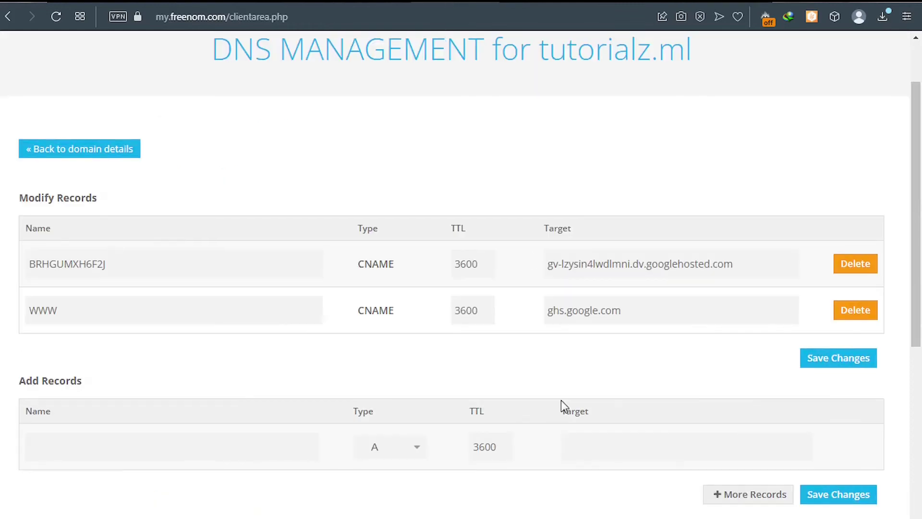
pyautogui.scroll(-2, 561, 401)
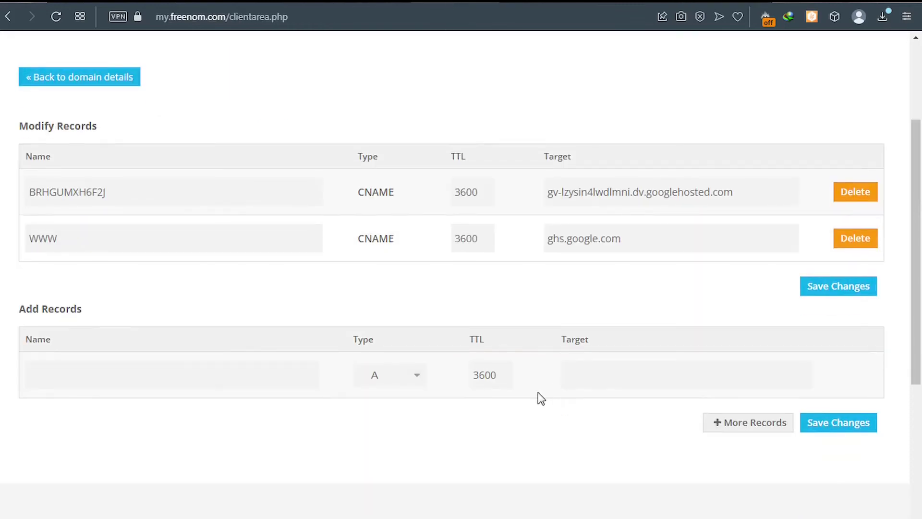
pyautogui.click(732, 428)
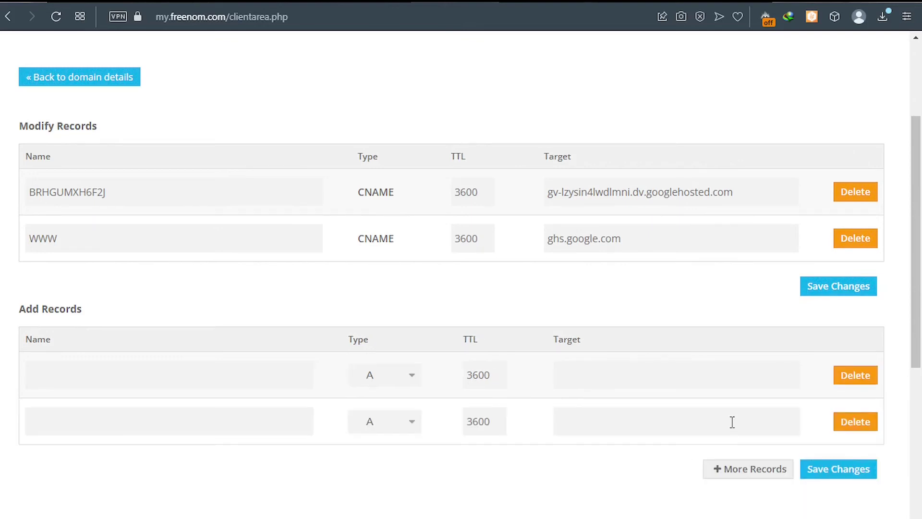
pyautogui.click(735, 472)
pyautogui.scroll(-3, 736, 471)
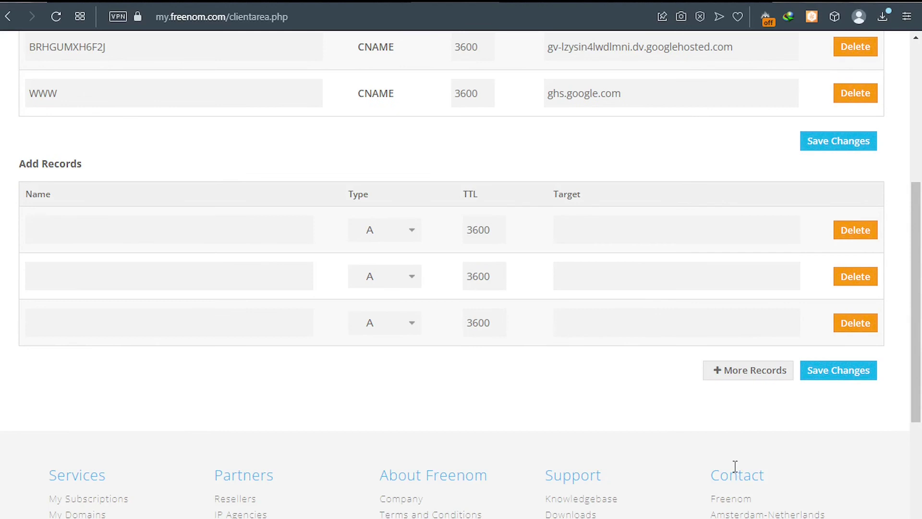
pyautogui.click(746, 373)
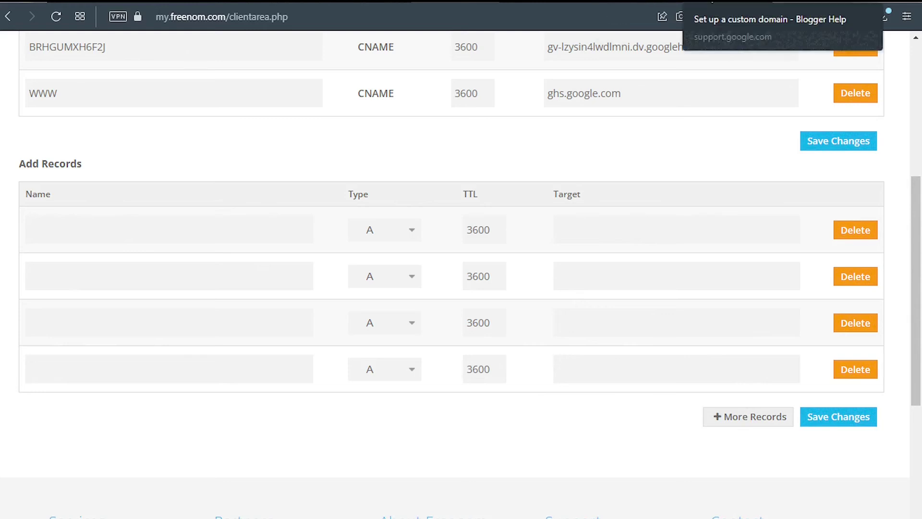
pyautogui.click(706, 2)
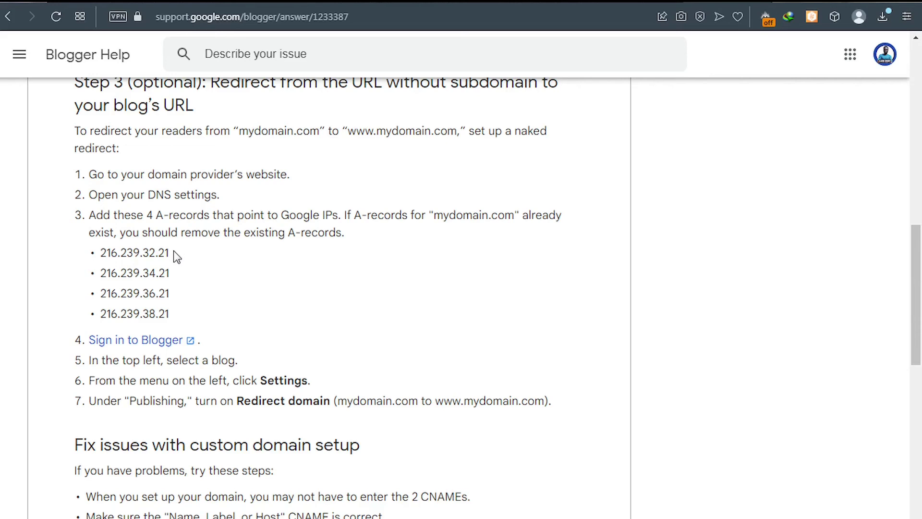
# Step: Copy 216.239.32.21 from the help article and paste it as the first A-record target
pyautogui.moveTo(163, 251); pyautogui.dragTo(103, 245)
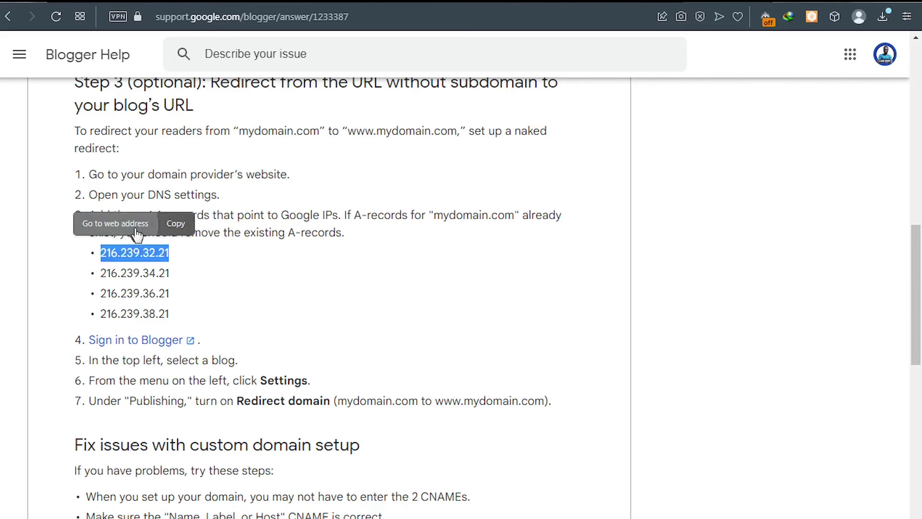
pyautogui.click(168, 225)
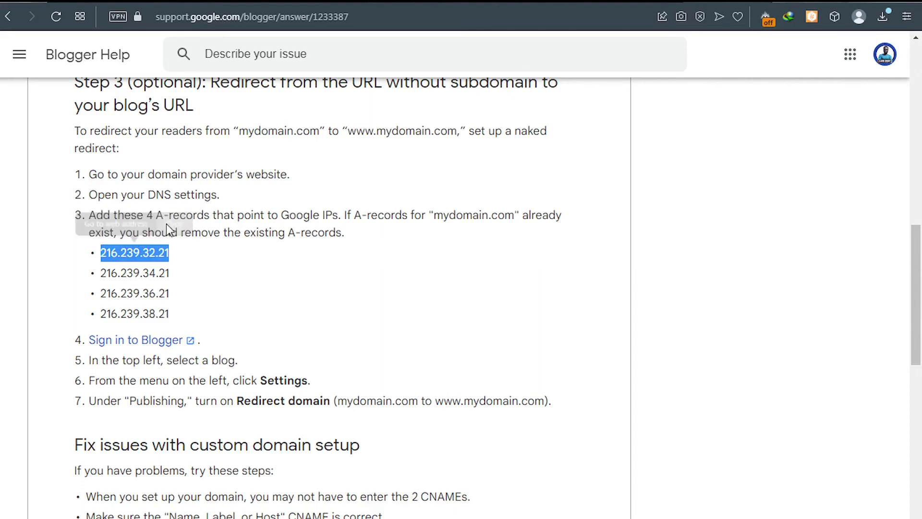
pyautogui.click(443, 4)
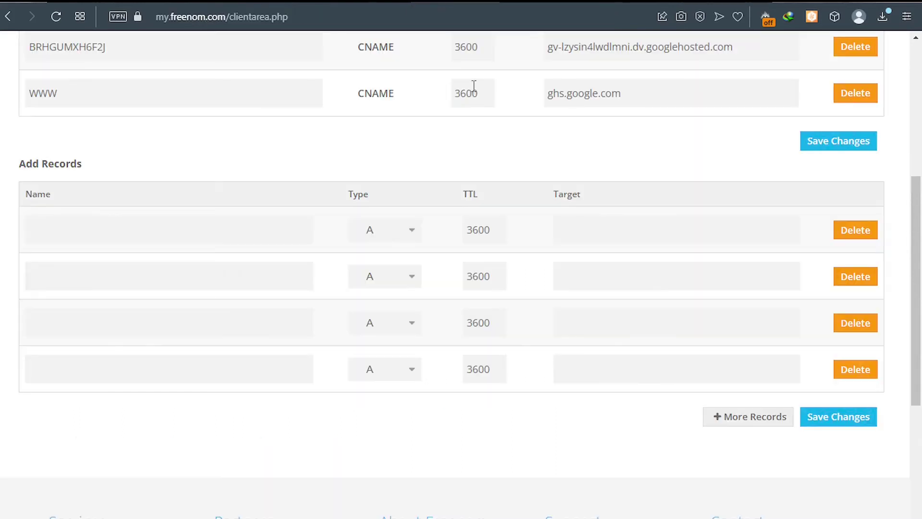
pyautogui.click(602, 229)
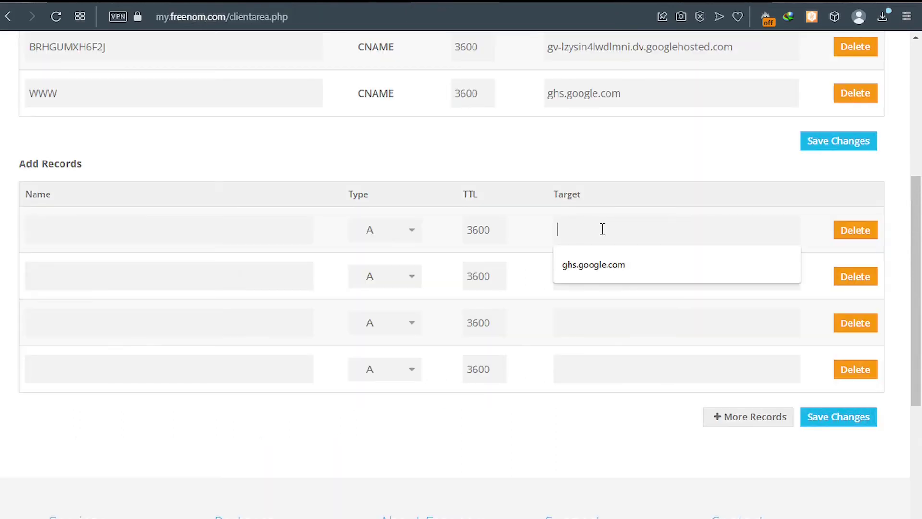
pyautogui.hotkey('ctrl', 'v')
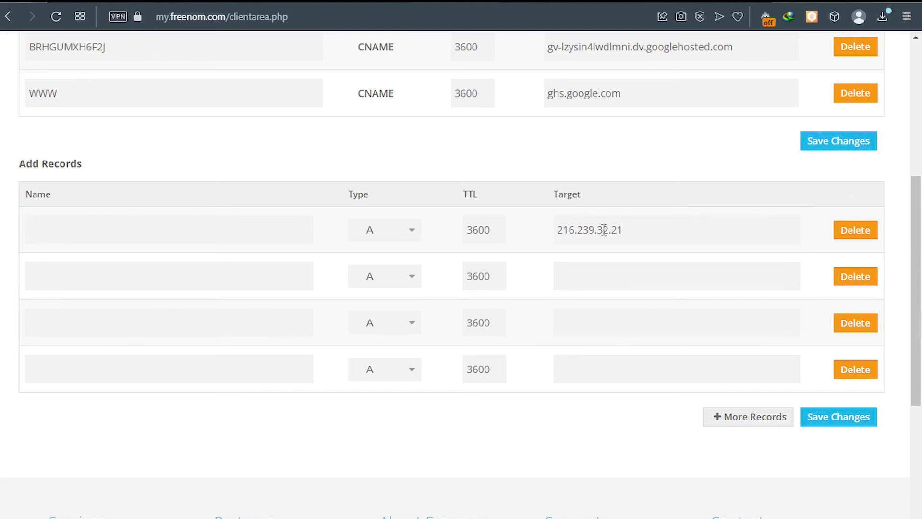
# Step: Copy the second Google IP, 216.239.34.21, from the Blogger Help article
pyautogui.click(712, 3)
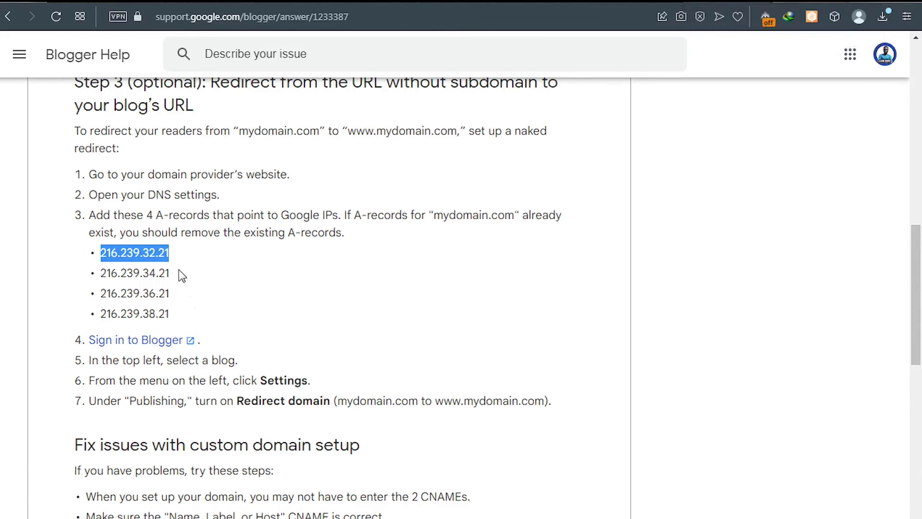
pyautogui.moveTo(179, 272); pyautogui.dragTo(101, 269)
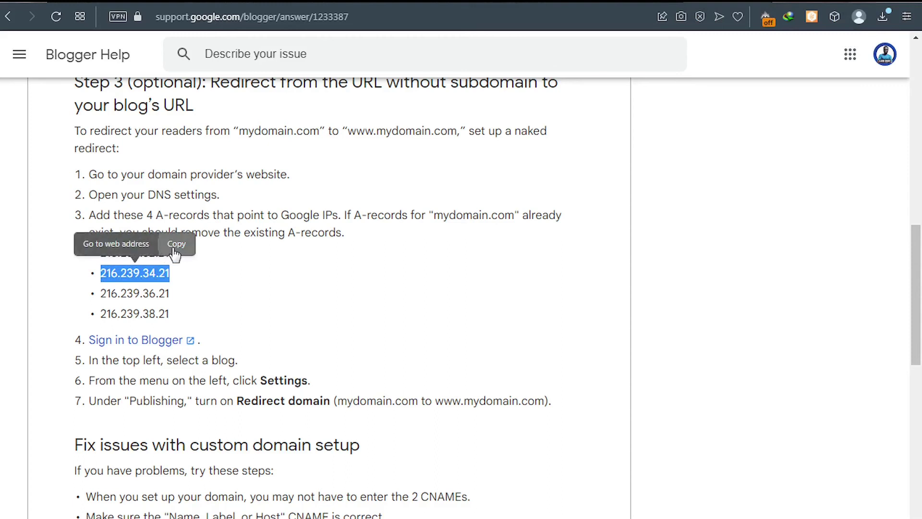
pyautogui.click(173, 248)
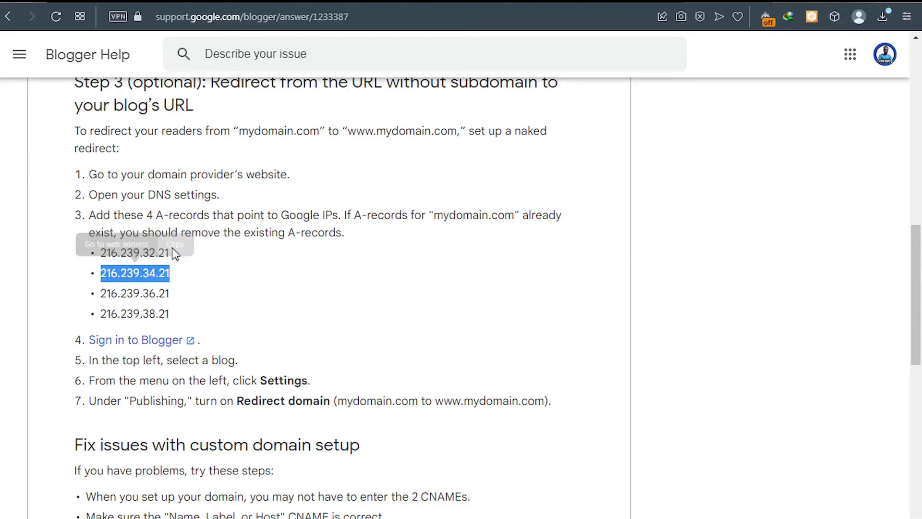
pyautogui.click(616, 5)
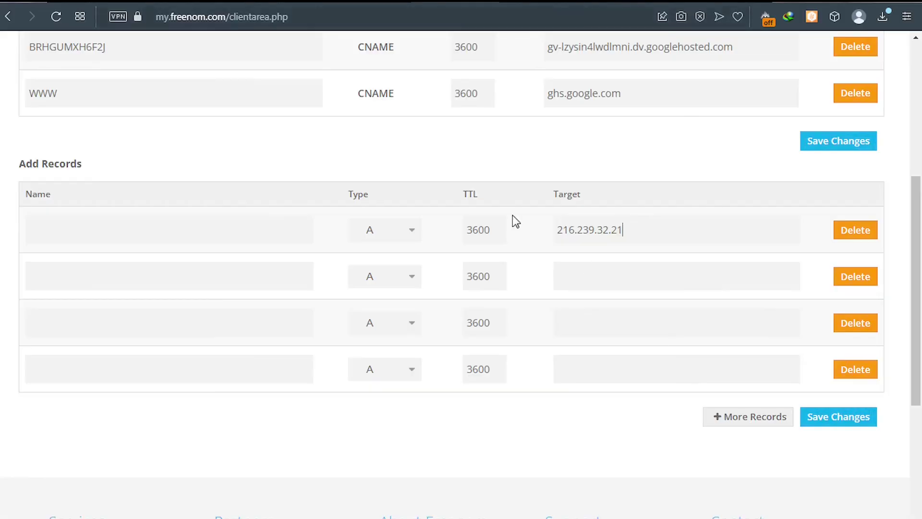
# Step: Enter 216.239.34.21 and 216.239.36.21 as the second and third A-record targets
pyautogui.click(597, 276)
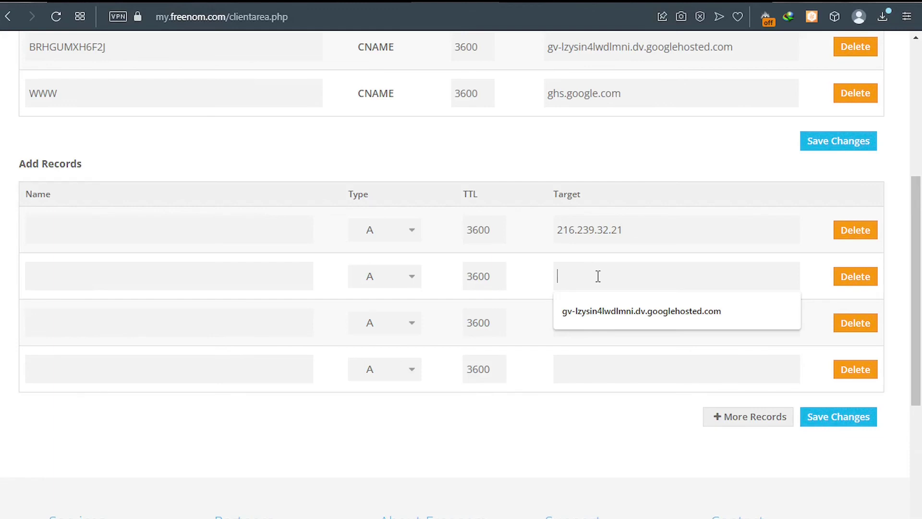
pyautogui.hotkey('ctrl', 'v')
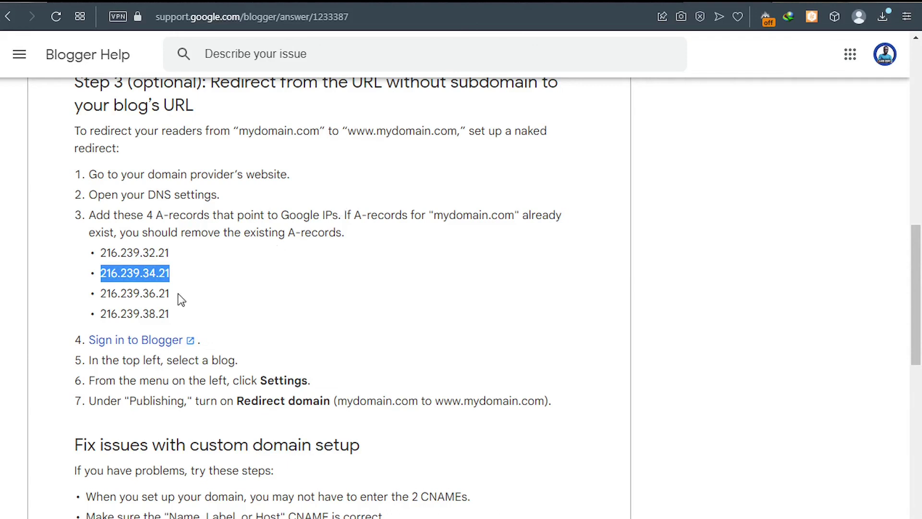
pyautogui.moveTo(169, 293); pyautogui.dragTo(104, 292)
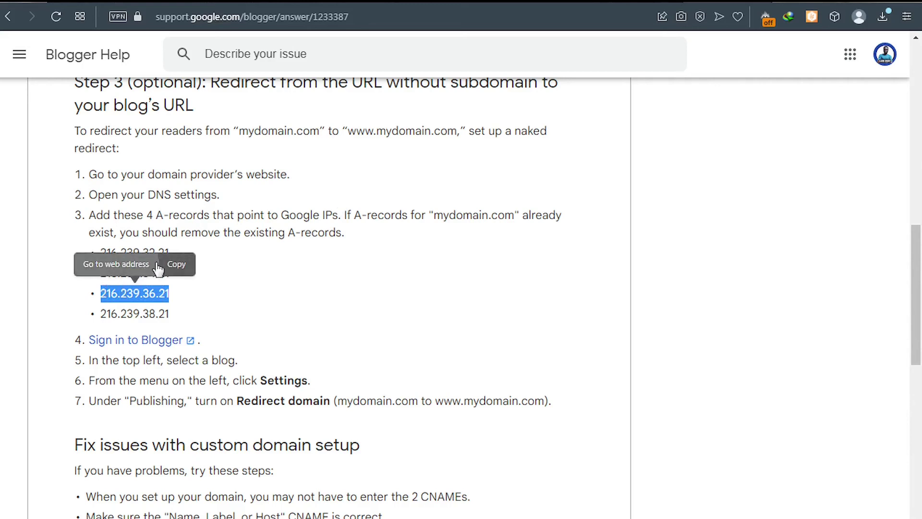
pyautogui.click(168, 265)
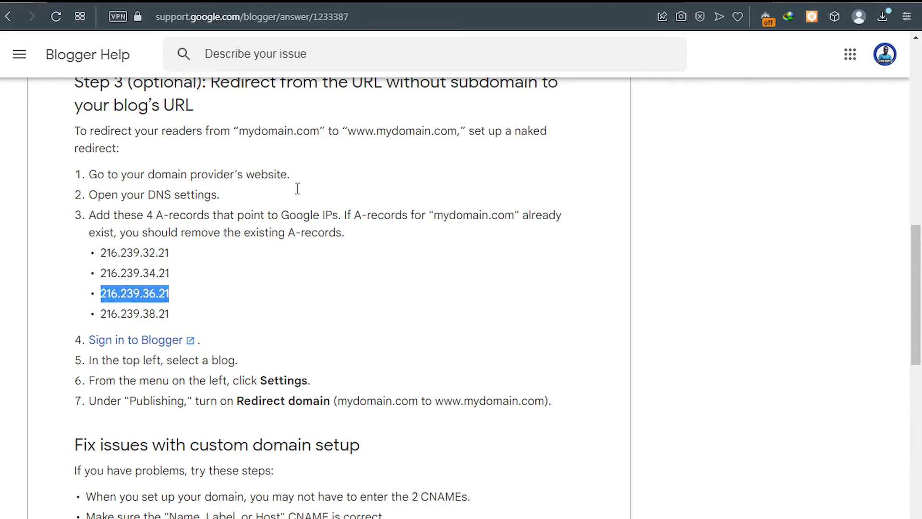
pyautogui.click(444, 3)
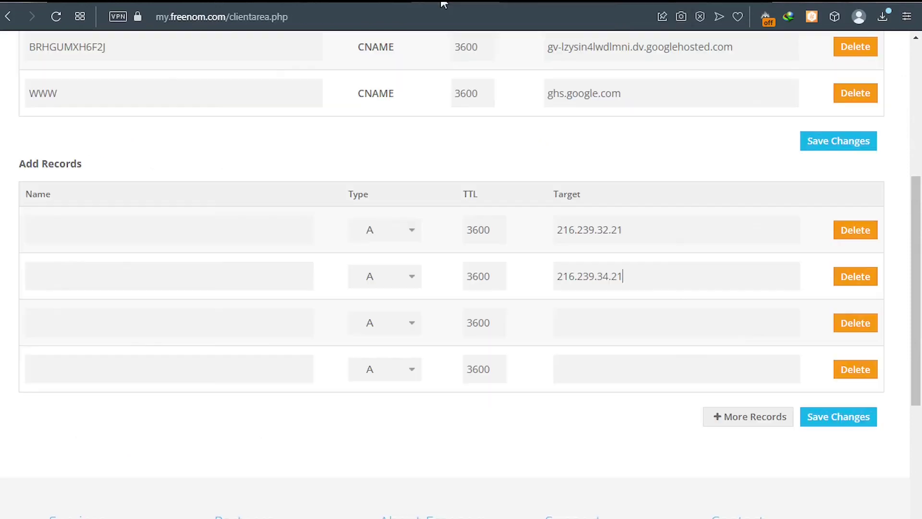
pyautogui.click(607, 322)
pyautogui.hotkey('ctrl', 'v')
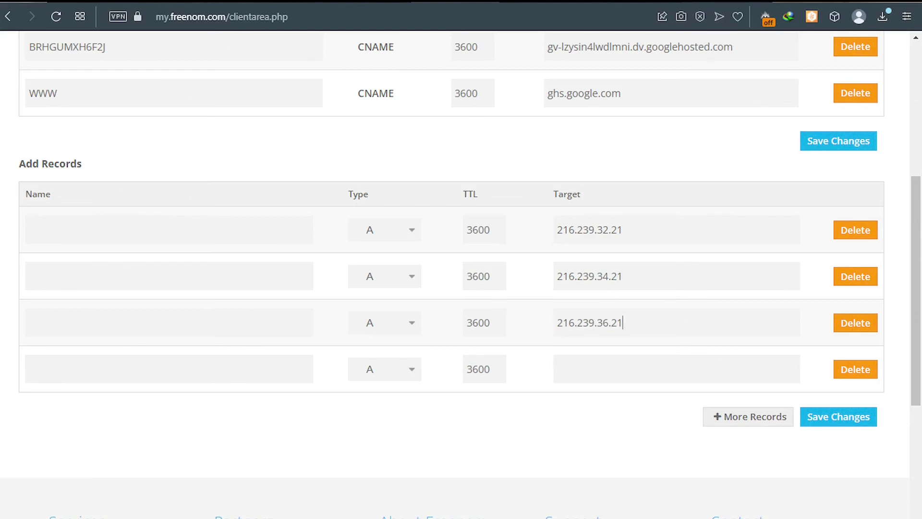
# Step: Copy 216.239.38.21 from the help article and paste it as the fourth A-record target
pyautogui.hotkey('ctrl', 'Tab')
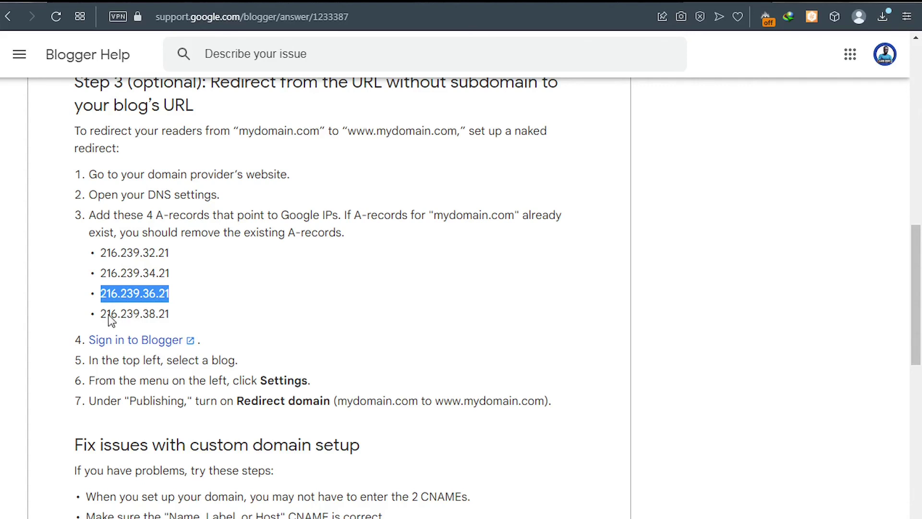
pyautogui.moveTo(169, 313); pyautogui.dragTo(104, 316)
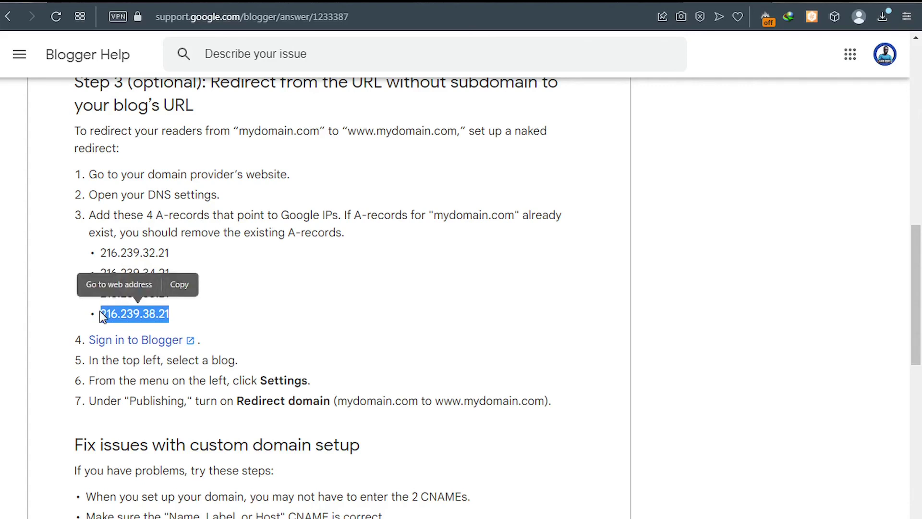
pyautogui.click(181, 290)
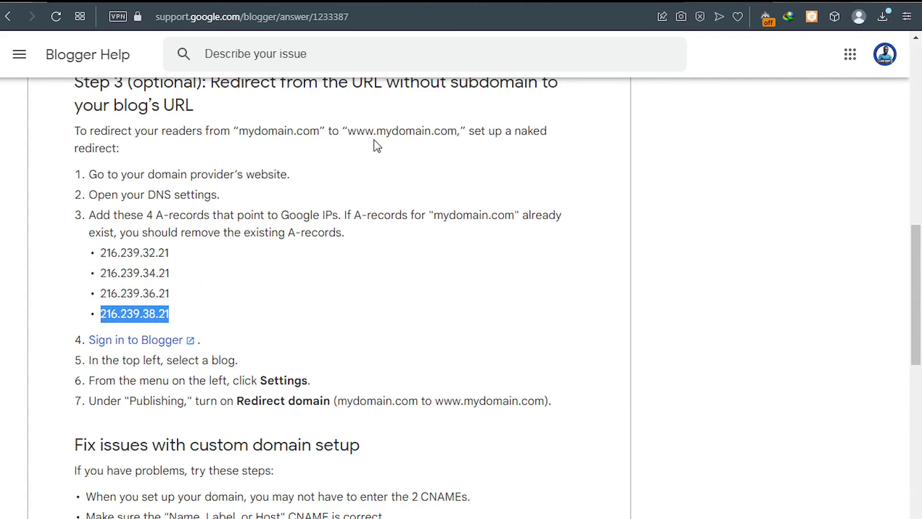
pyautogui.hotkey('ctrl', 'Tab')
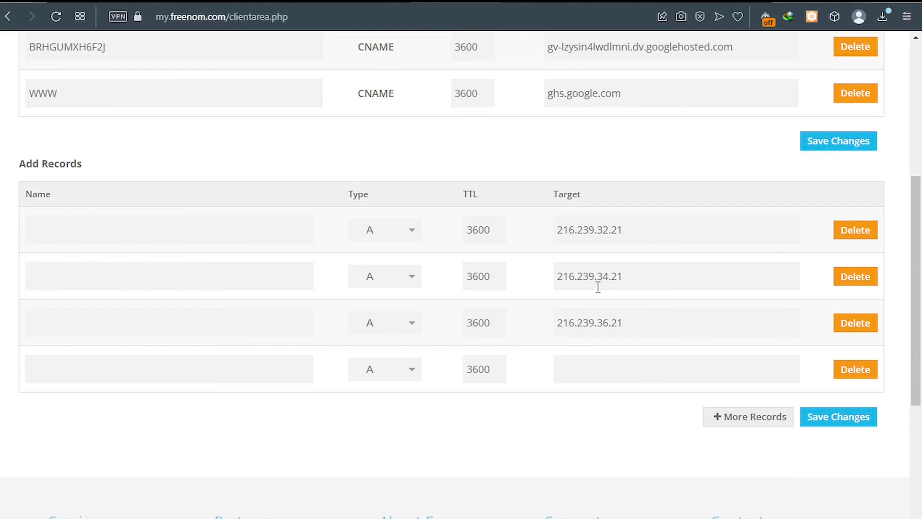
pyautogui.click(636, 372)
pyautogui.hotkey('ctrl', 'v')
# Step: Save the four A records in Freenom and return to Blogger's settings
pyautogui.click(829, 422)
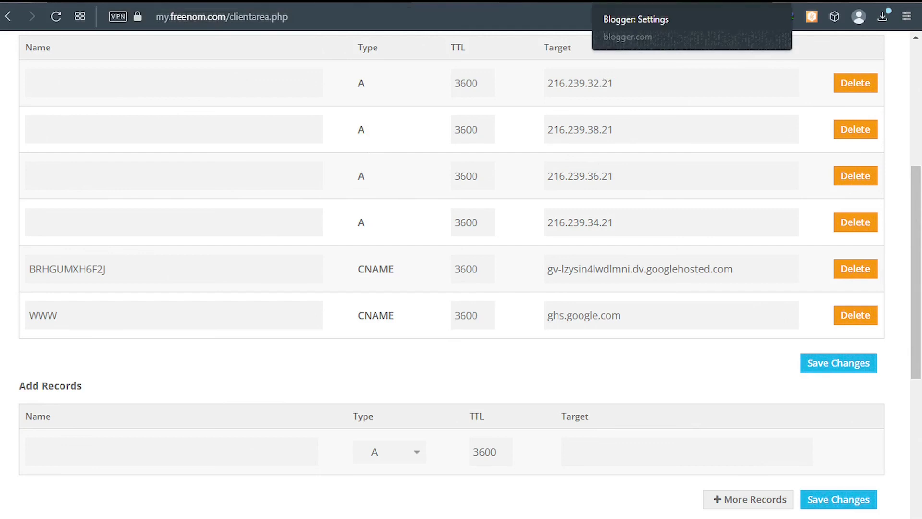
pyautogui.click(625, 2)
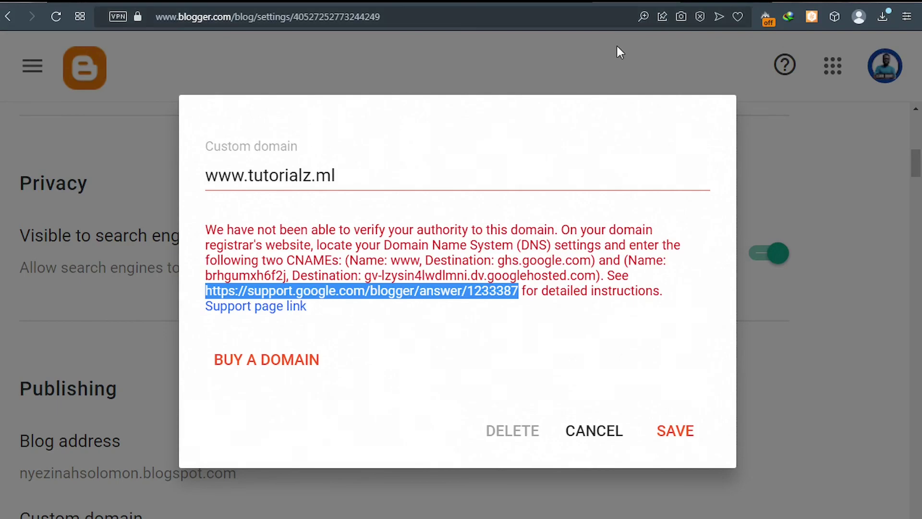
pyautogui.click(678, 432)
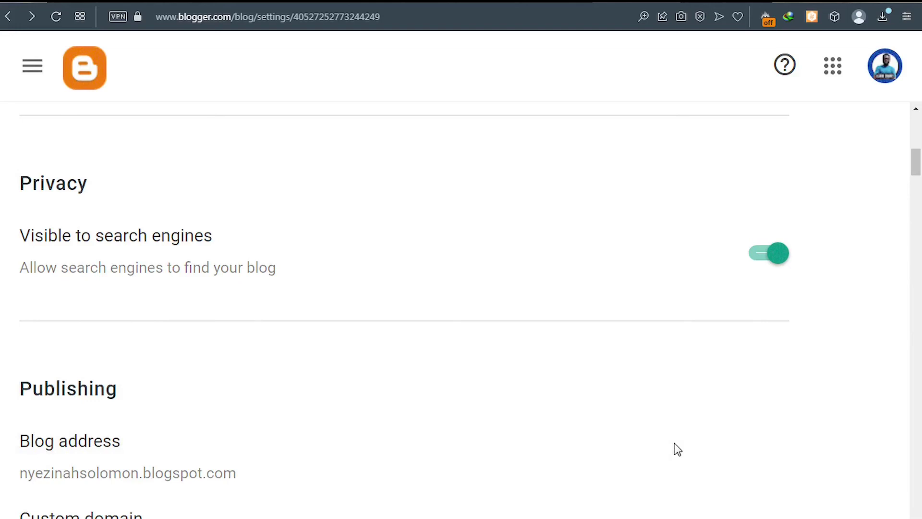
pyautogui.scroll(-6, 675, 443)
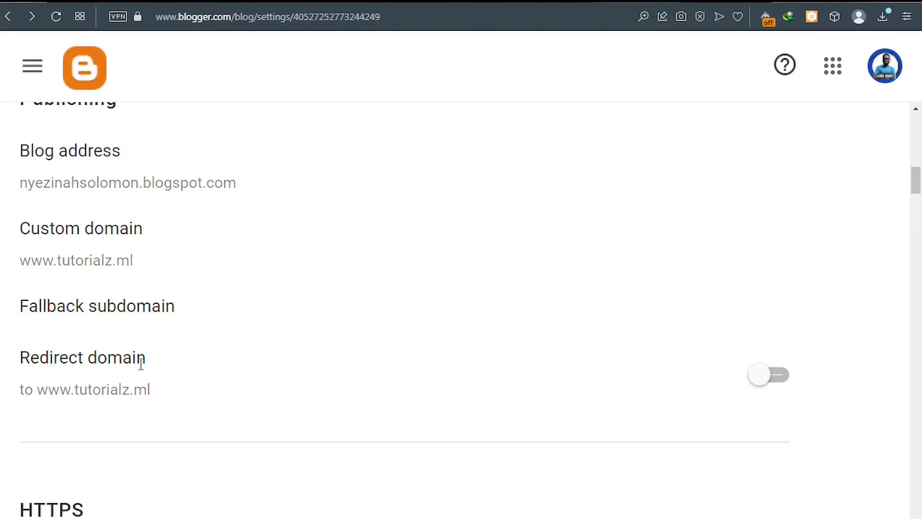
pyautogui.click(767, 382)
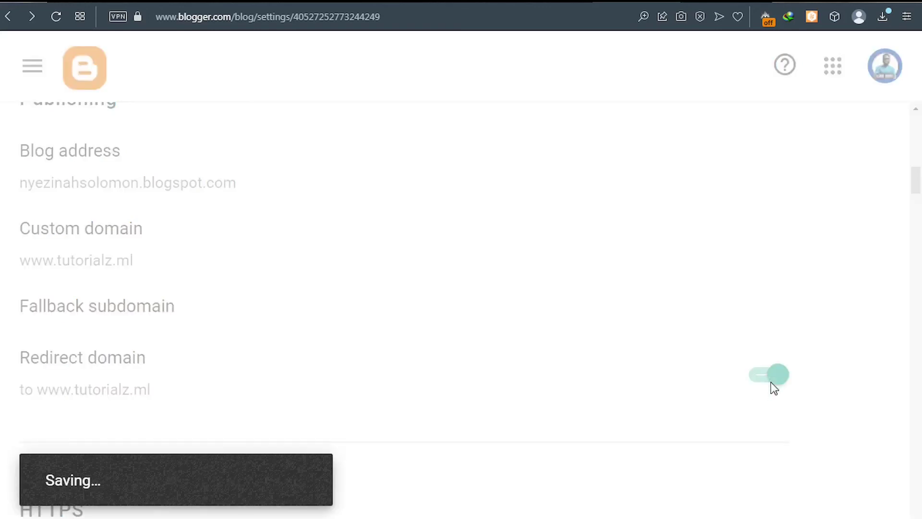